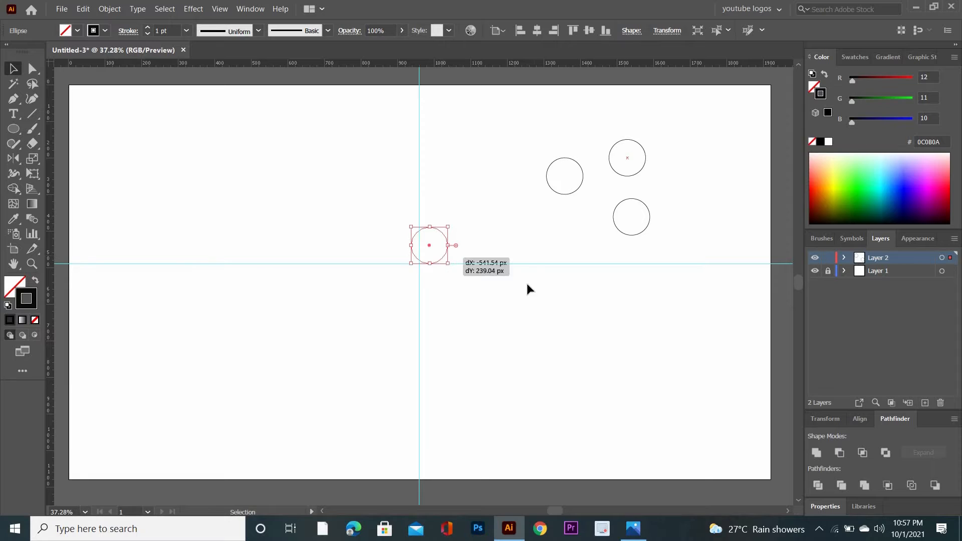
Create a mirrored copy of the small circle at the guides, reflecting it vertically about the guide intersection.
left_click(542, 256)
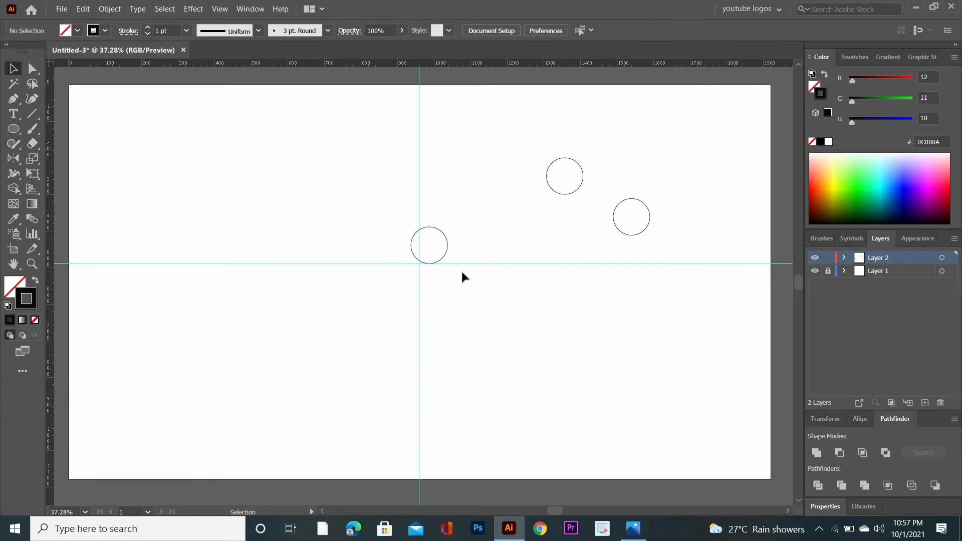
key("ctrl+equal")
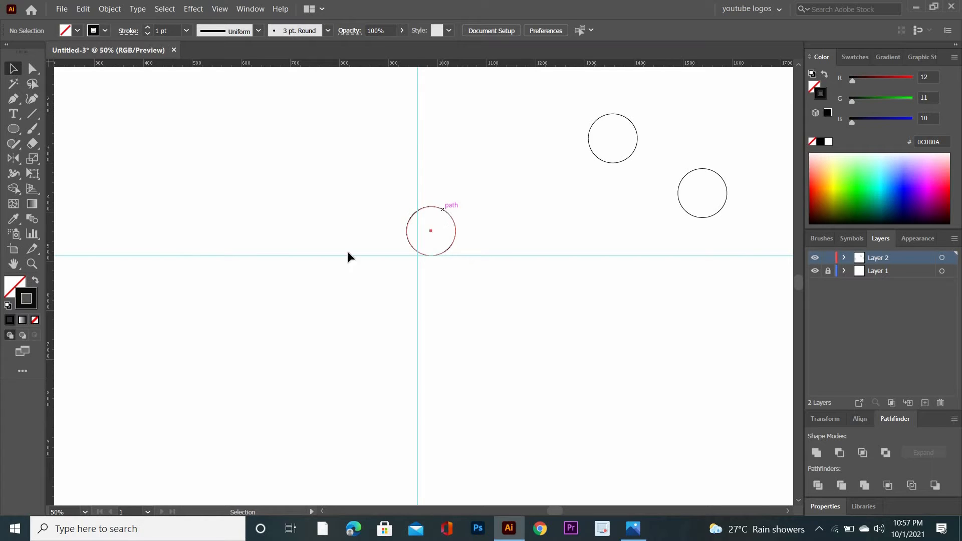
key("ctrl+a")
left_click(15, 159)
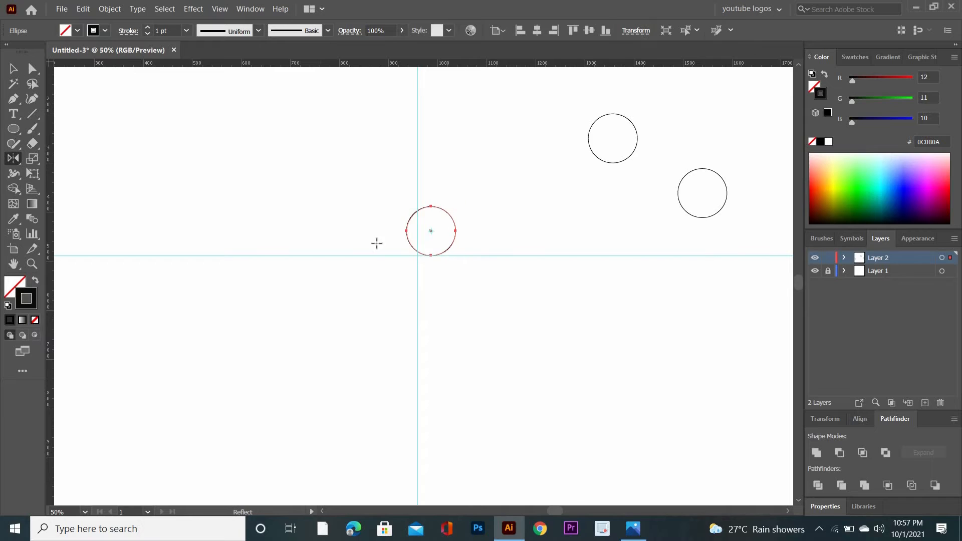
left_click(417, 256, "alt")
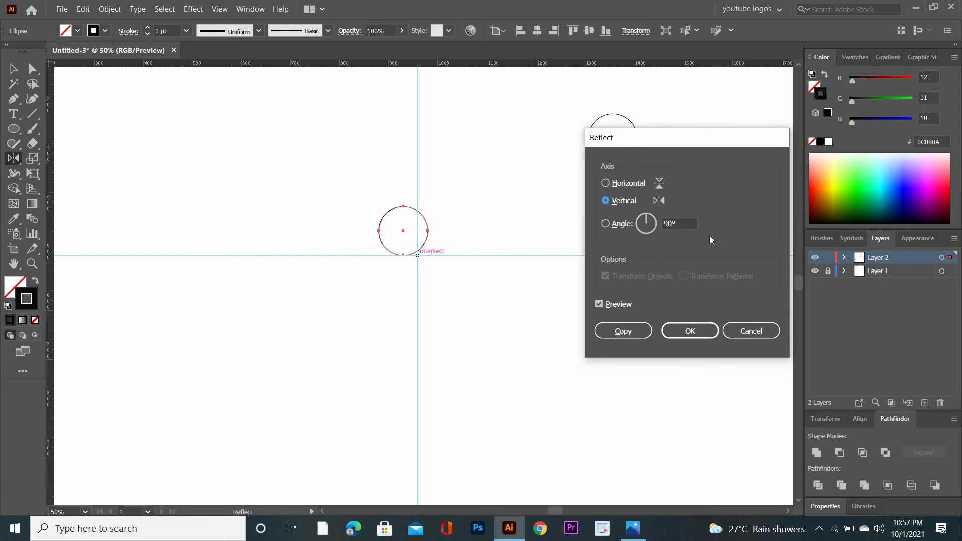
left_click(632, 329)
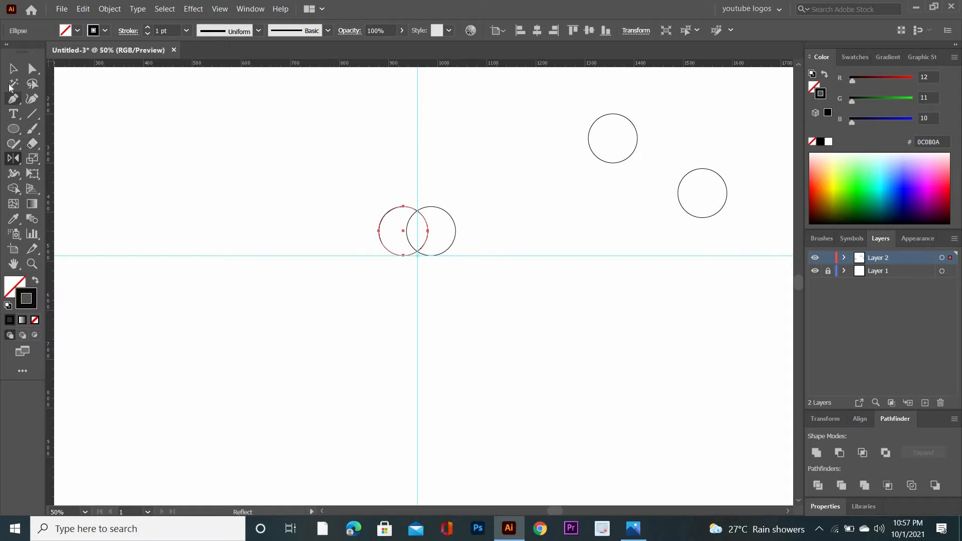
Centre another small circle on the vertical guide above the overlapping pair, and merge the two lower circles into one shape with Shape Builder.
left_click(13, 70)
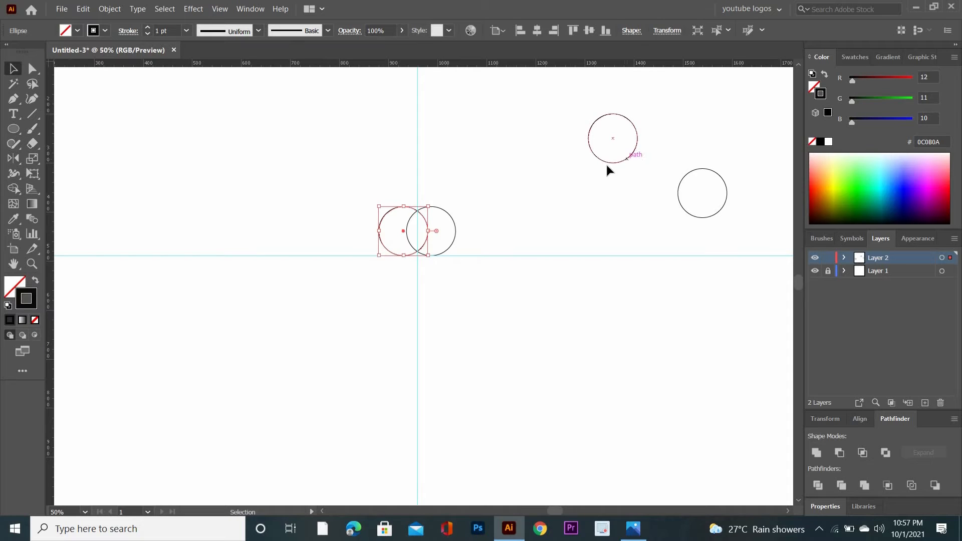
mouse_move(626, 160)
left_mouse_down()
mouse_move(423, 221)
mouse_move(429, 228)
left_mouse_up()
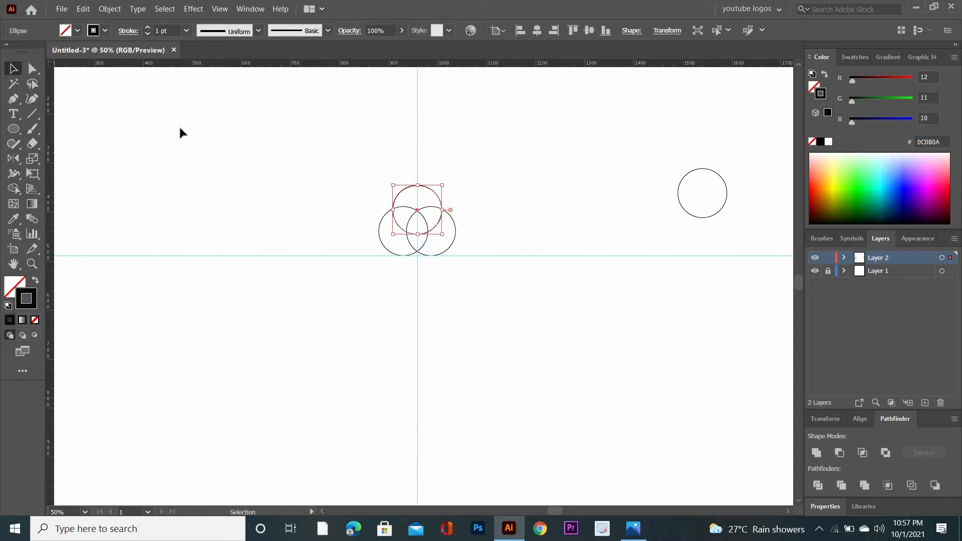
left_click_drag(336, 158, 473, 271)
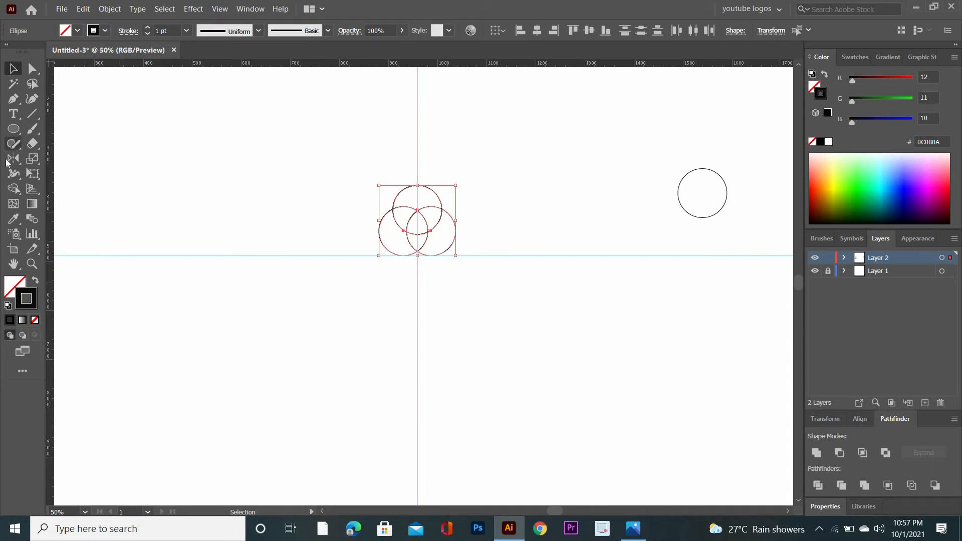
left_click(14, 188)
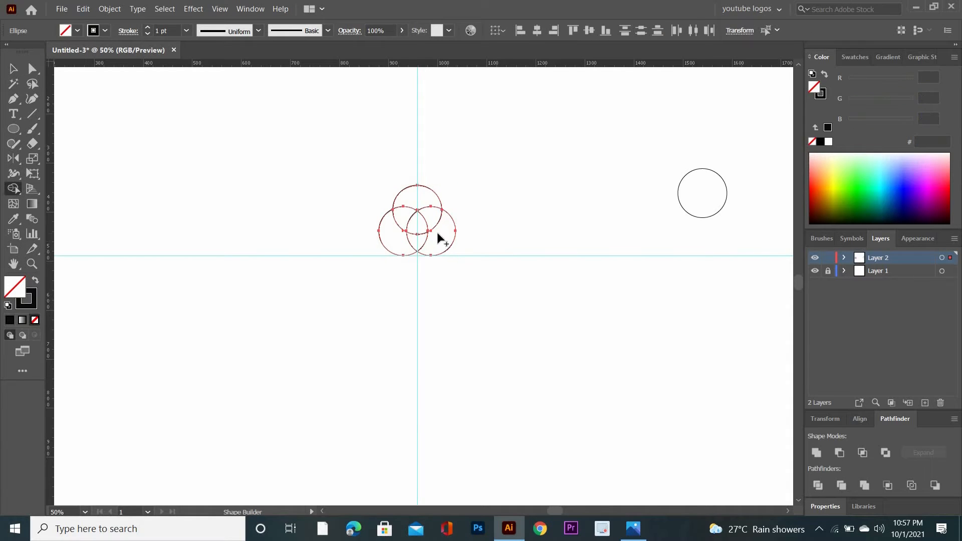
mouse_move(419, 236)
left_mouse_down()
mouse_move(394, 232)
mouse_move(421, 230)
mouse_move(432, 215)
mouse_move(429, 248)
left_mouse_up()
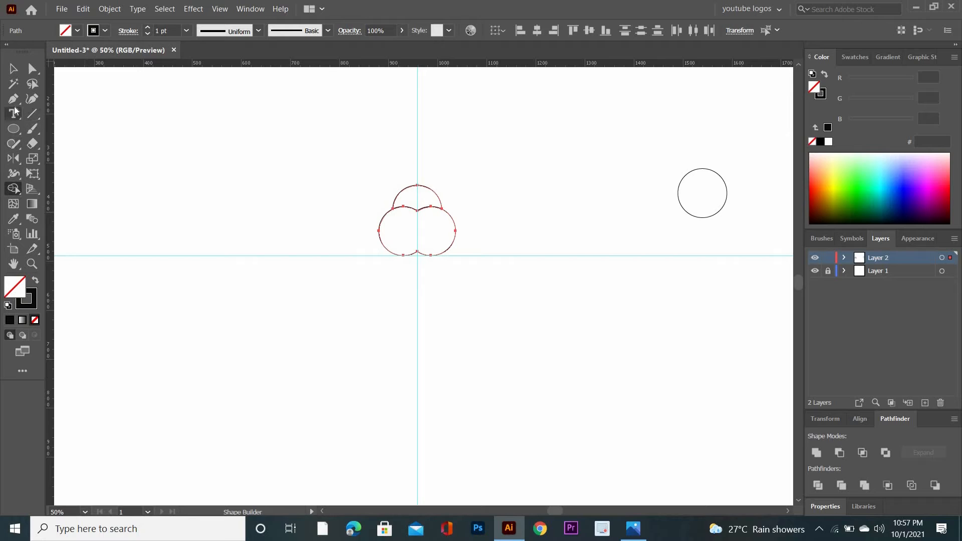
Create a circle 250 px wide and 250 px high in the empty area beside the merged shape.
key("l")
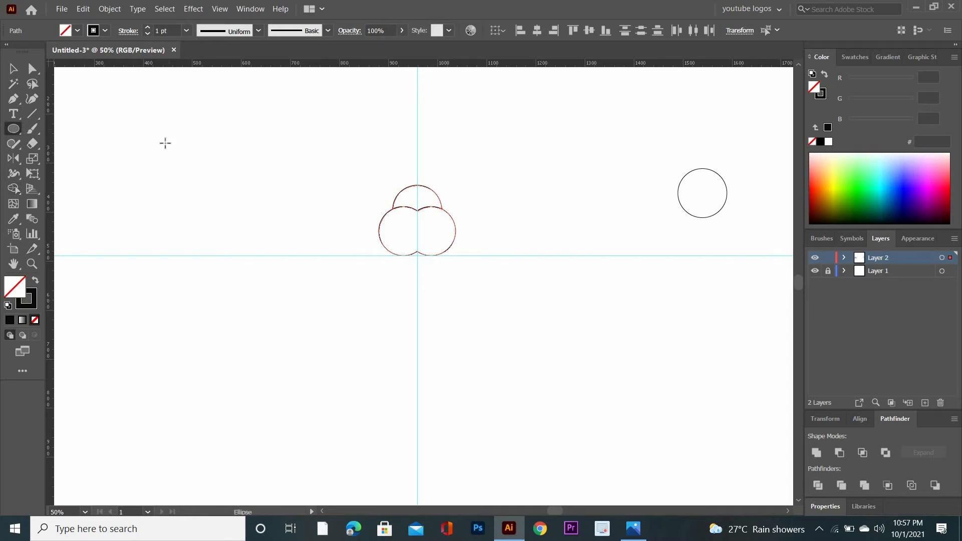
left_click(217, 183)
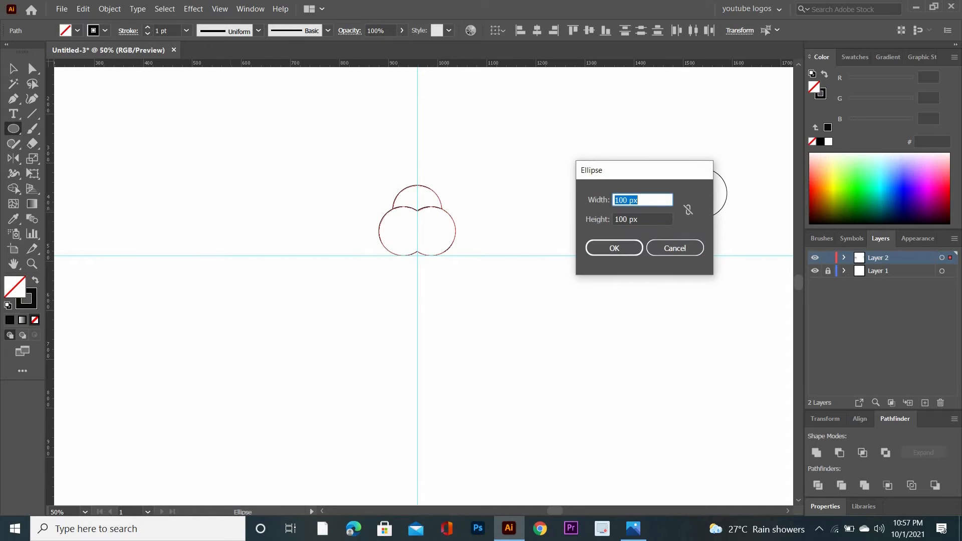
type("250")
key("Tab")
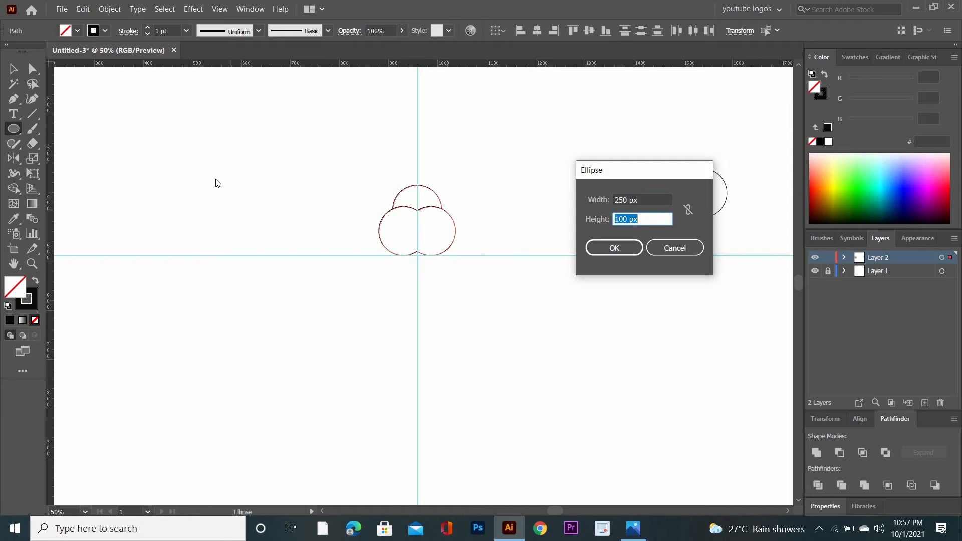
type("250")
left_click(605, 251)
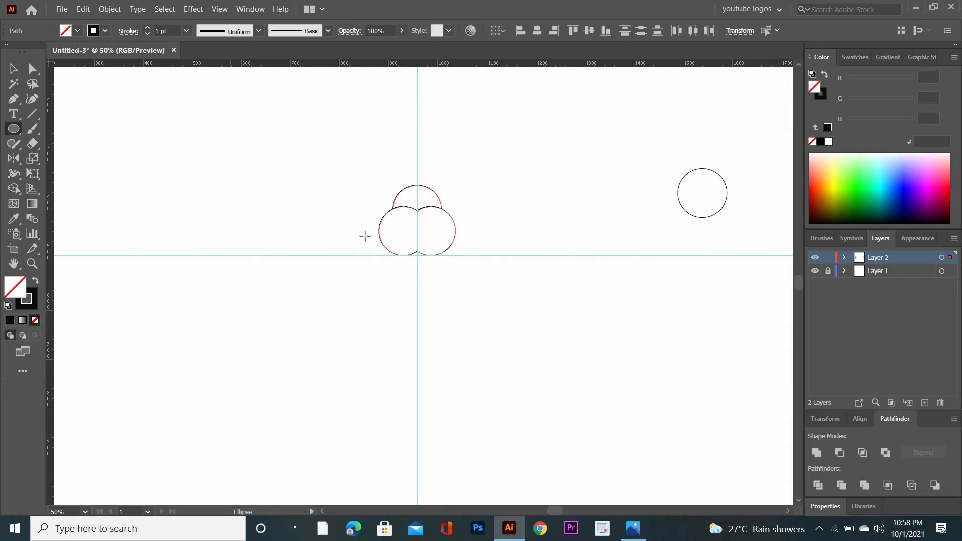
Duplicate the 250 px circle below itself, and move the original over the merged shape so their right edges align.
left_click(13, 70)
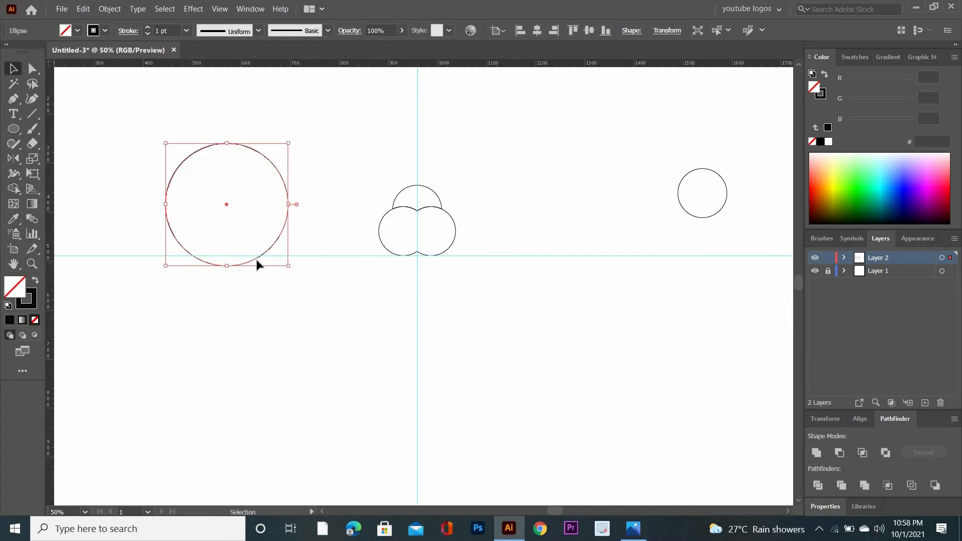
left_click_drag(256, 259, 241, 400)
left_click_drag(270, 251, 438, 314)
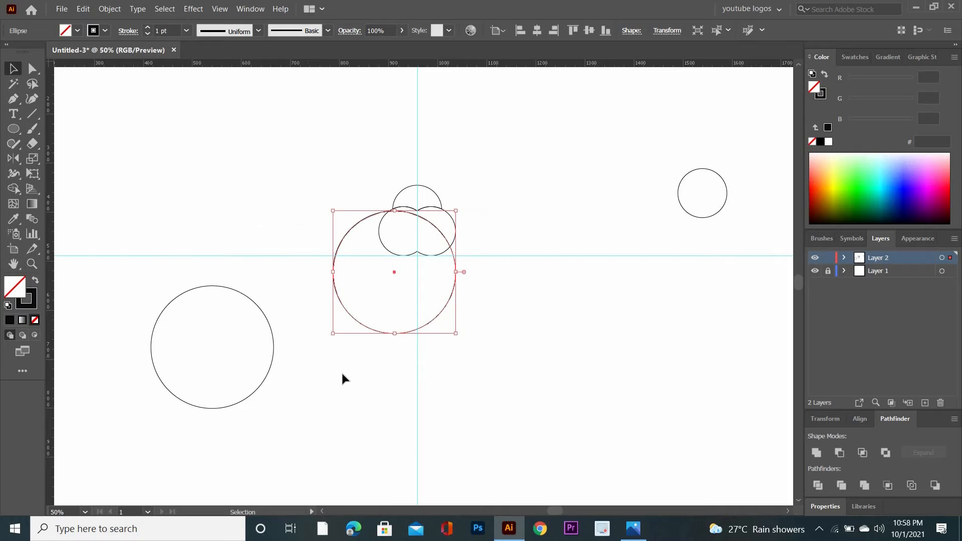
Create a vertically reflected copy of the large overlapping circle about the guide intersection.
left_click(13, 159)
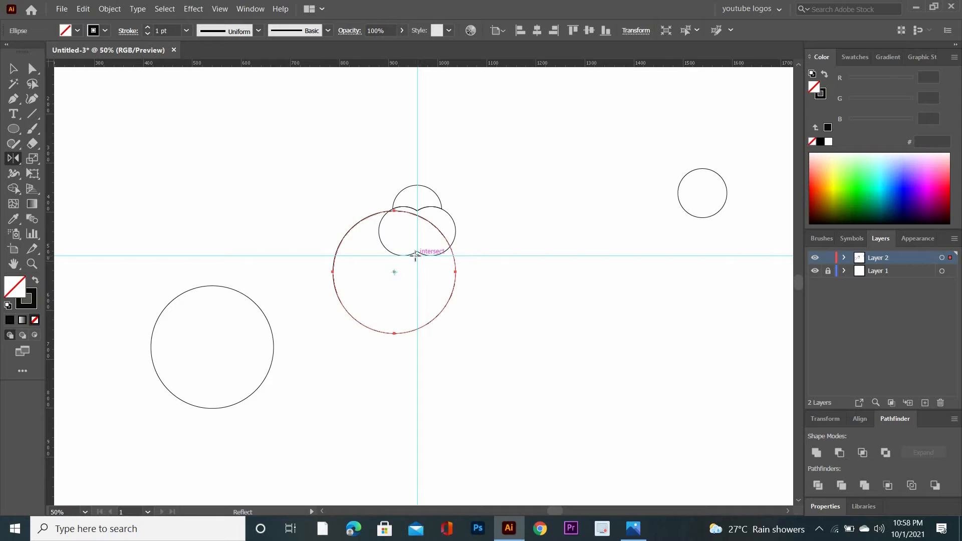
left_click(415, 255, "alt")
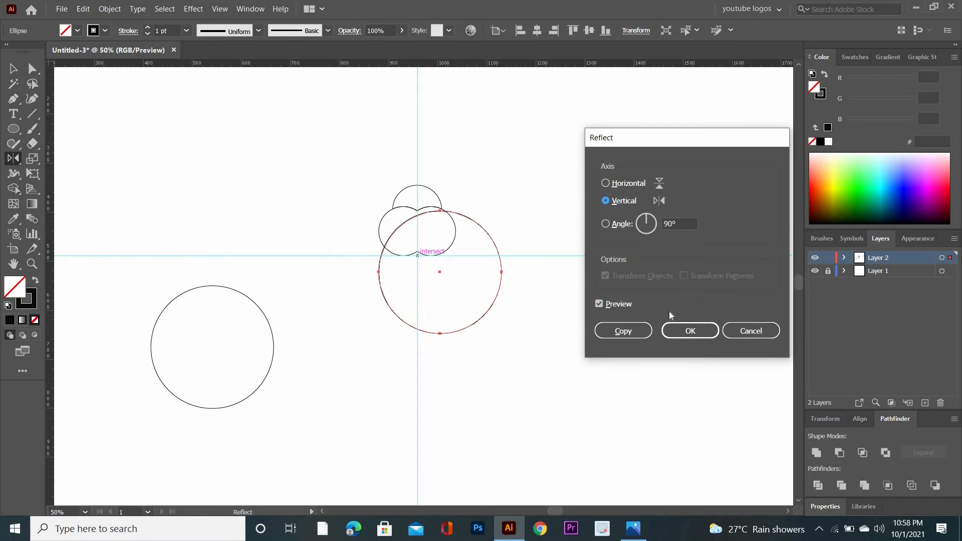
left_click(623, 330)
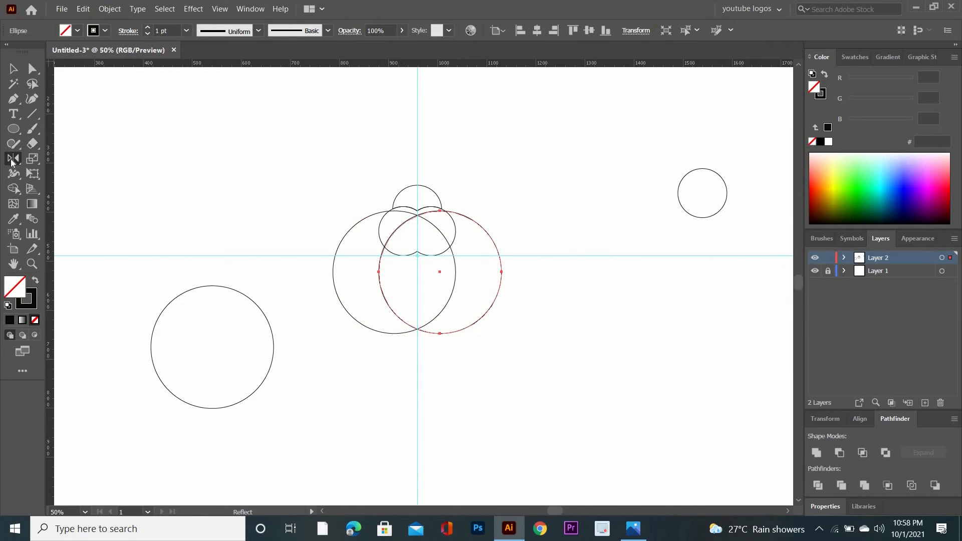
Trim the two large circles with Shape Builder, keeping only their pointed overlap below the merged double-circle shape.
left_click(13, 68)
left_click_drag(269, 160, 381, 398)
left_click_drag(337, 175, 61, 341)
left_click_drag(26, 232, 24, 220)
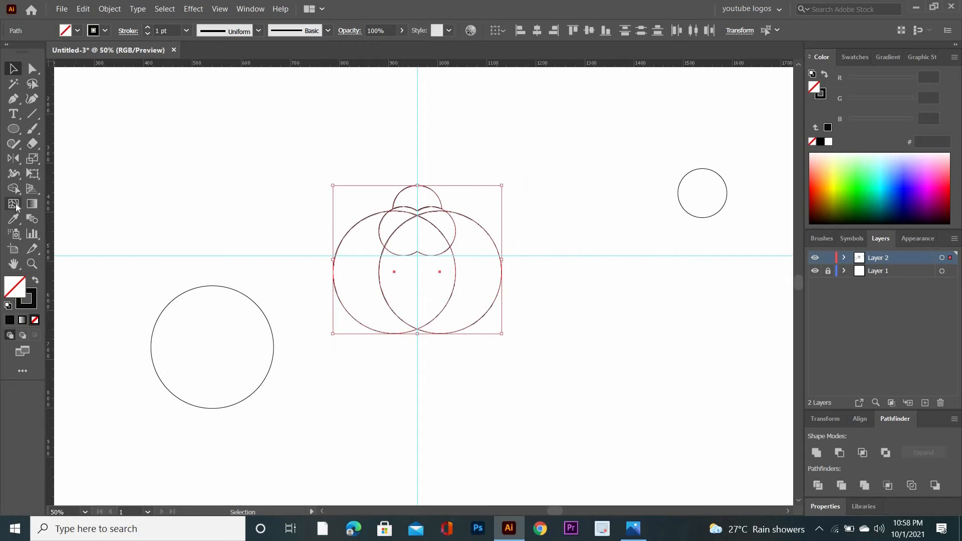
left_click(15, 189)
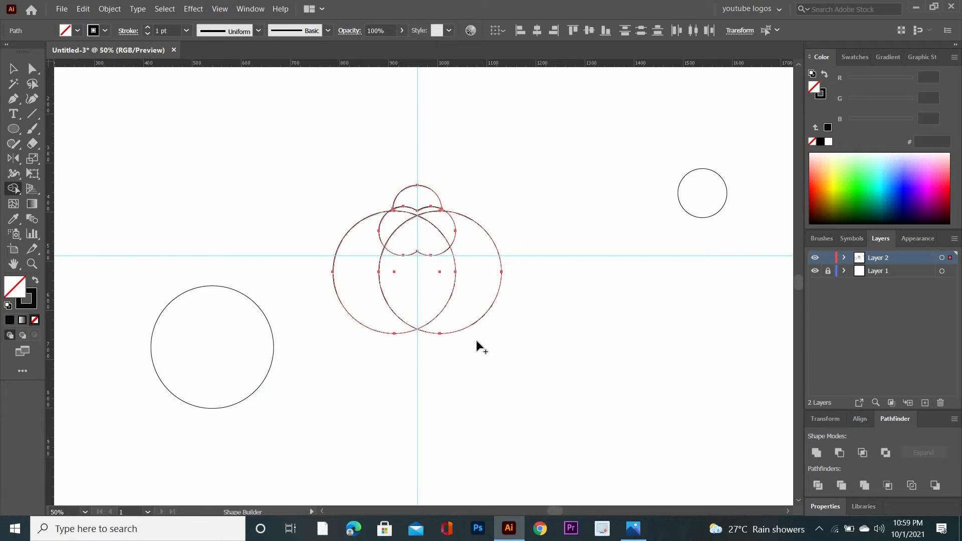
mouse_move(476, 340)
left_mouse_down()
mouse_move(494, 231)
mouse_move(348, 283)
mouse_move(348, 201)
mouse_move(359, 230)
mouse_move(382, 242)
mouse_move(437, 224)
mouse_move(416, 215)
left_mouse_up()
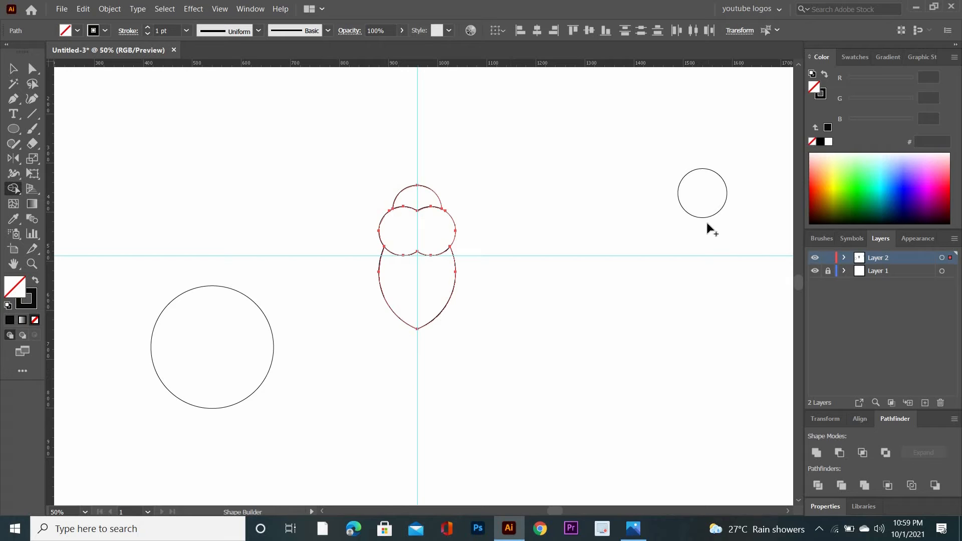
Place the spare small circle on the vertical guide over the pointed tip, and move the spare large circle to overlap the figure's right side.
left_click(13, 69)
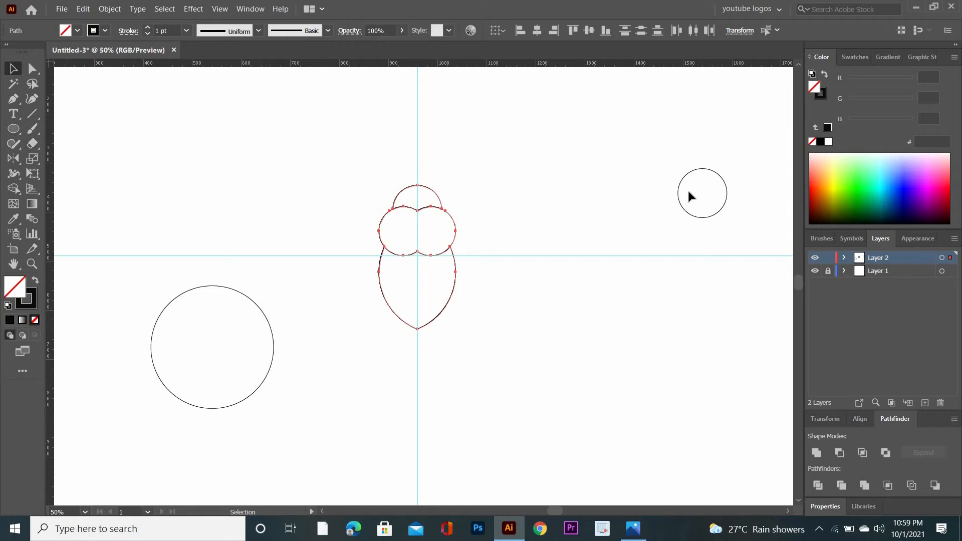
left_click_drag(719, 211, 432, 341)
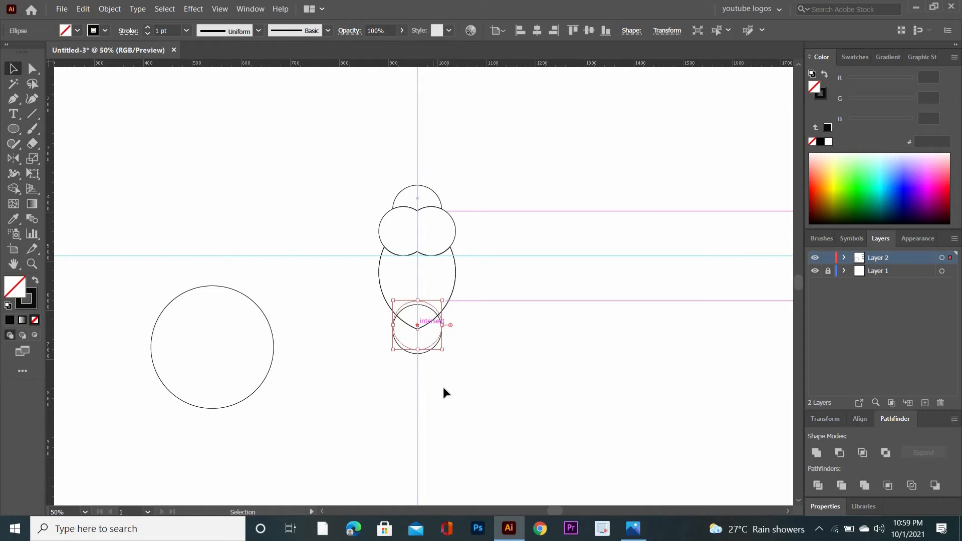
left_click(308, 377)
left_click_drag(273, 362, 554, 308)
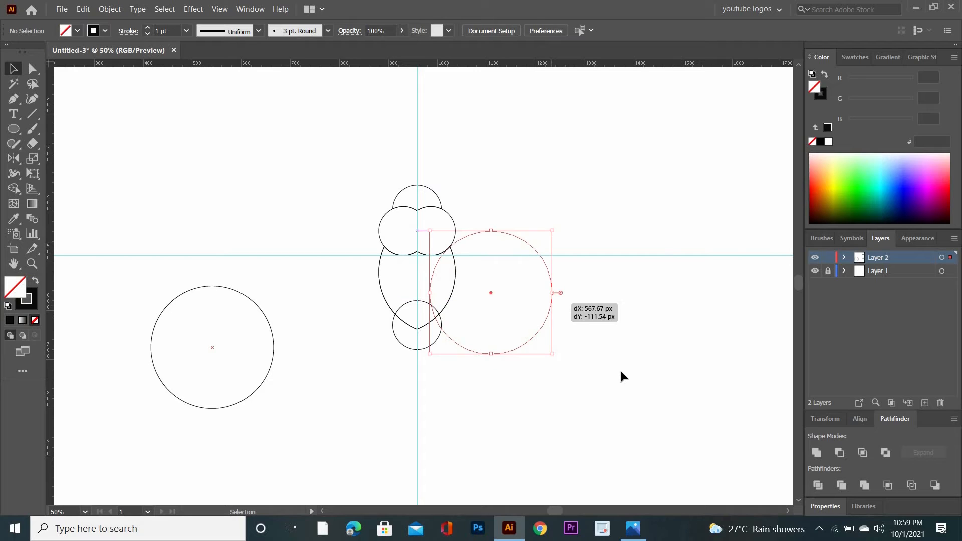
Add a mirrored copy of the right-hand large circle on the figure's left side, reflecting vertically about the guide intersection.
left_click(13, 158)
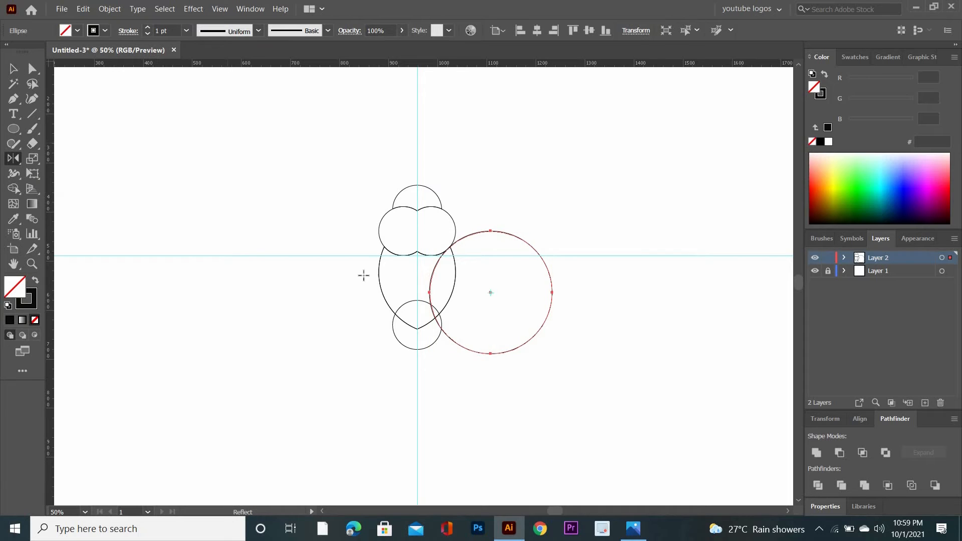
left_click(418, 254, "alt")
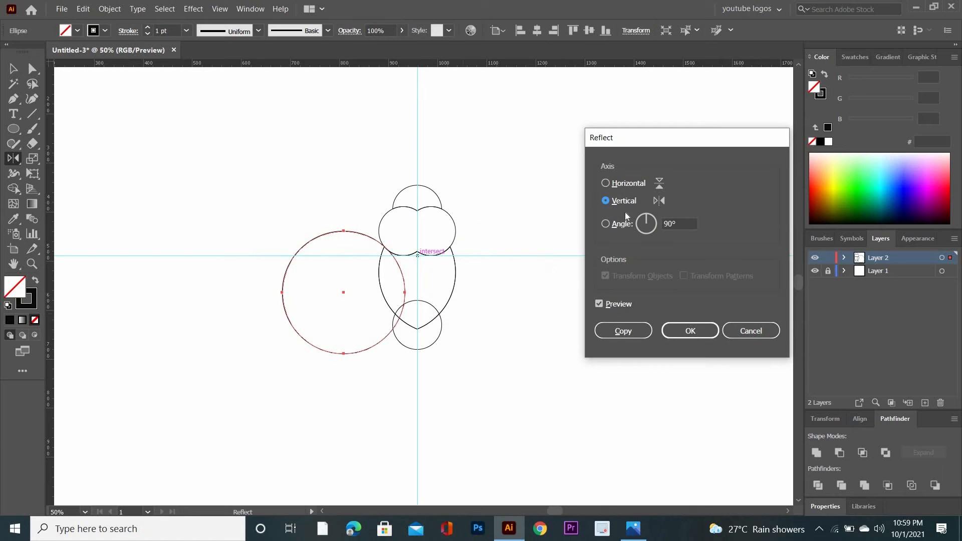
left_click(622, 331)
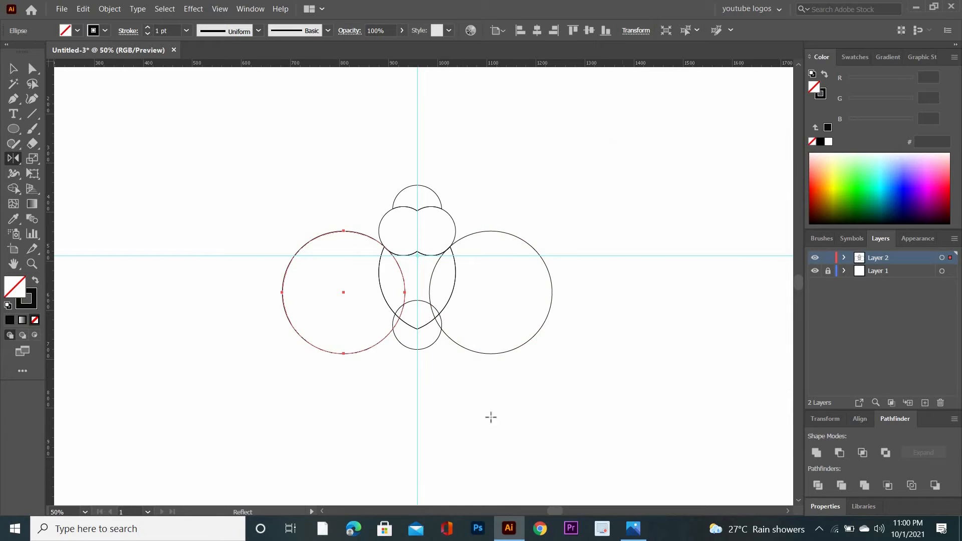
Use Shape Builder to remove the side circles' outer parts and clean up the small segments around the lower circle, then deselect the artwork.
left_click(14, 68)
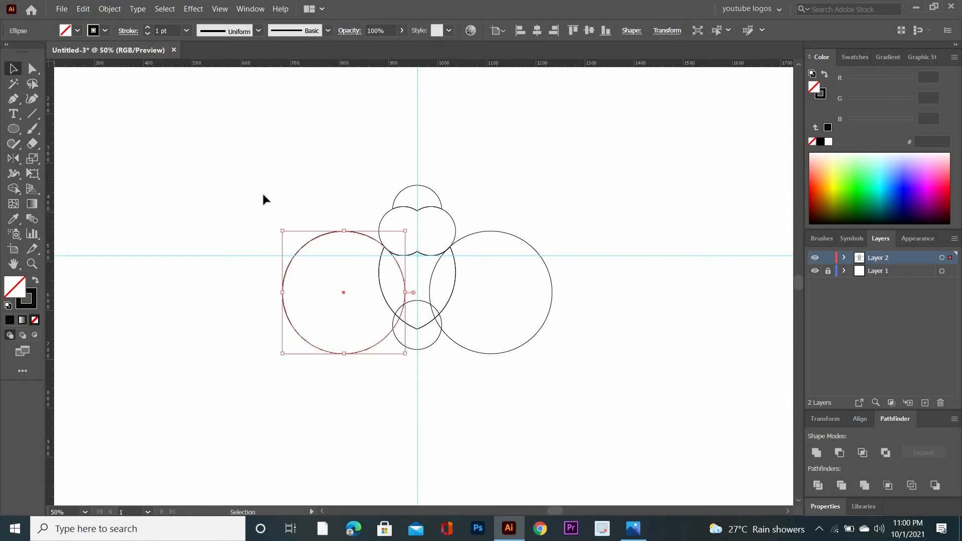
mouse_move(549, 377)
left_mouse_down()
mouse_move(513, 359)
mouse_move(505, 297)
mouse_move(523, 226)
left_mouse_up()
key("shift+m")
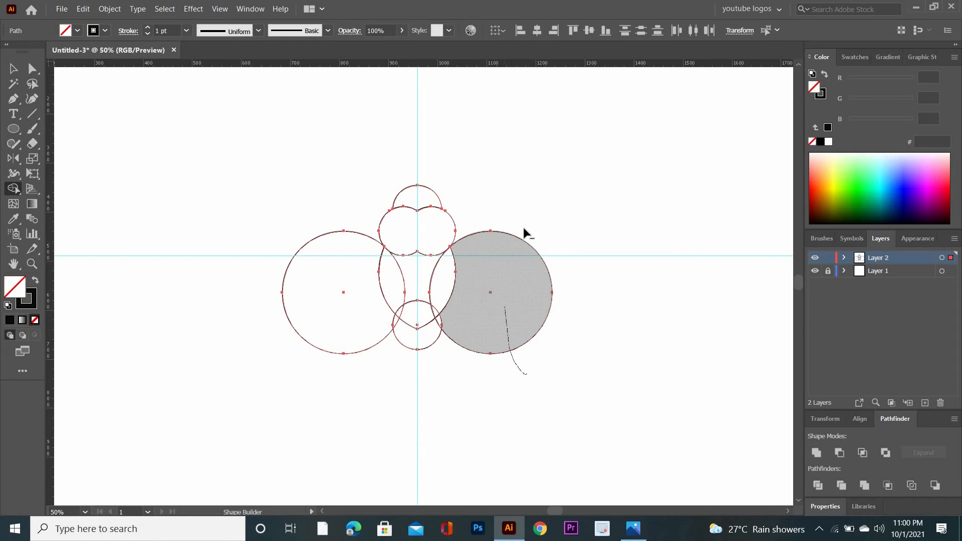
mouse_move(319, 373)
left_mouse_down()
mouse_move(406, 315)
mouse_move(414, 288)
mouse_move(423, 326)
mouse_move(400, 313)
left_mouse_up()
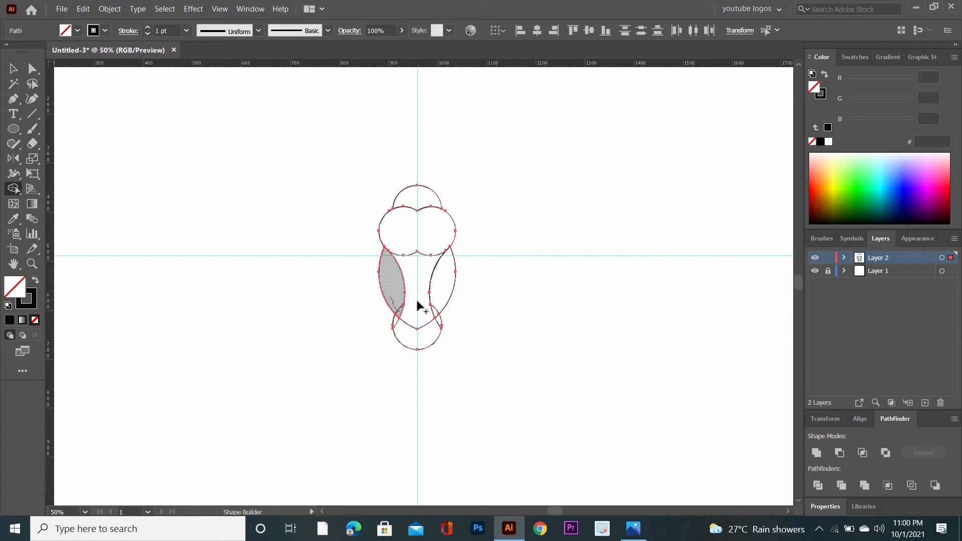
left_click(445, 313)
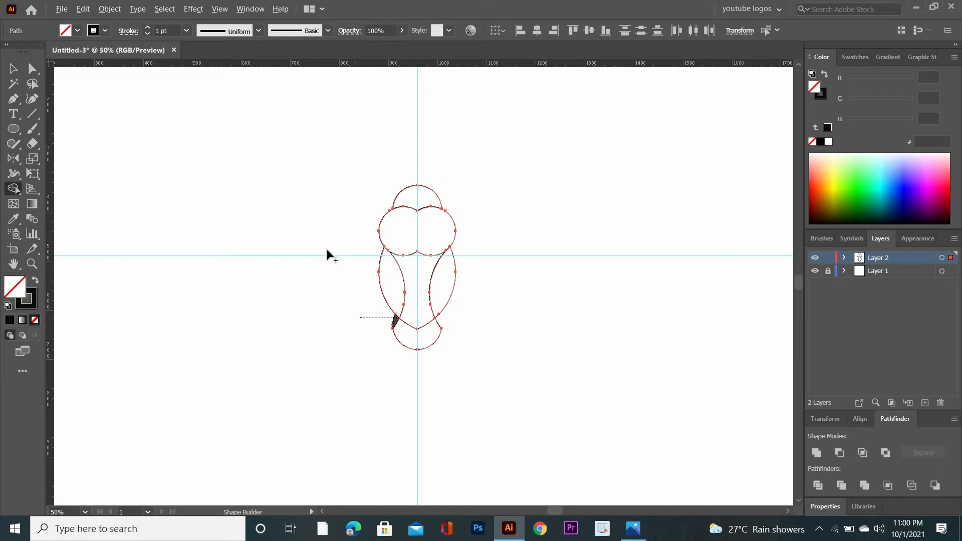
left_click(13, 68)
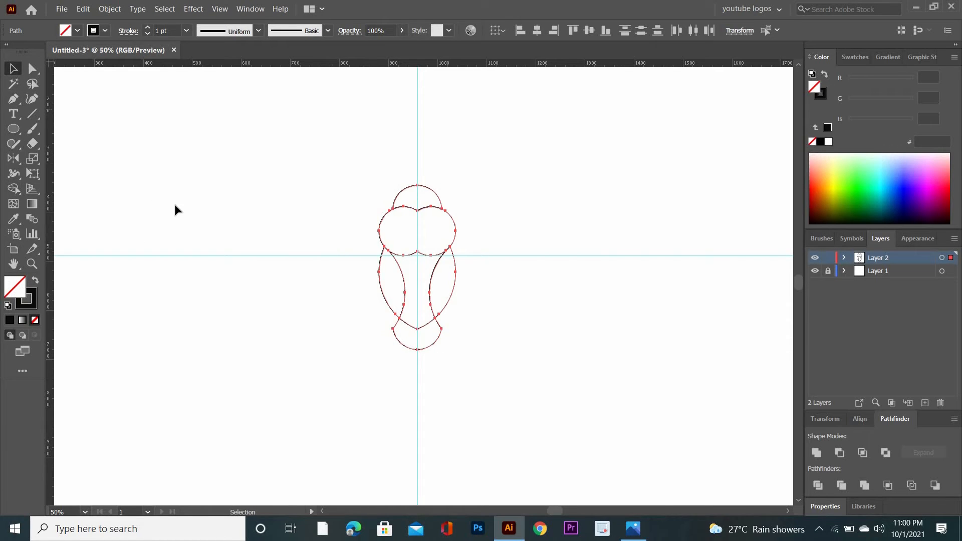
left_click(310, 346)
key("ctrl+equal")
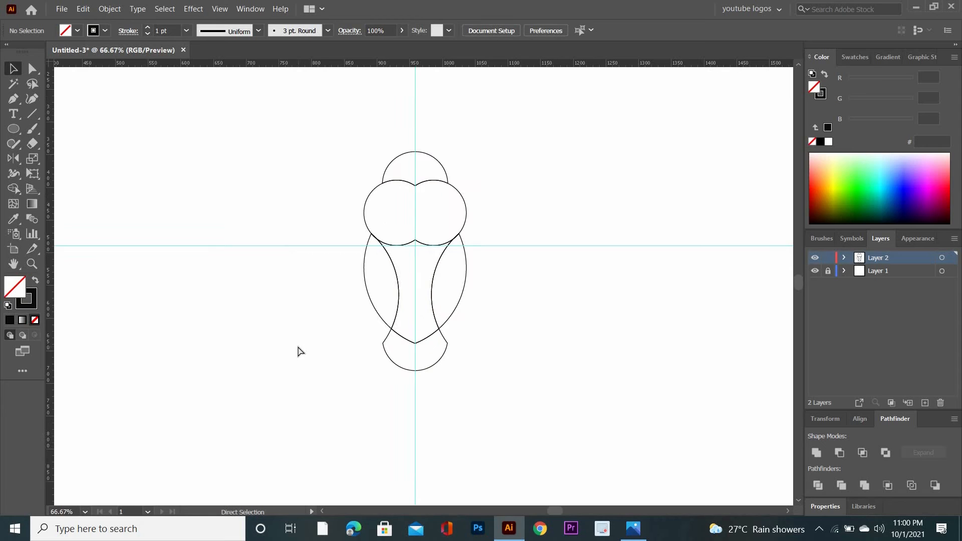
key("ctrl+equal")
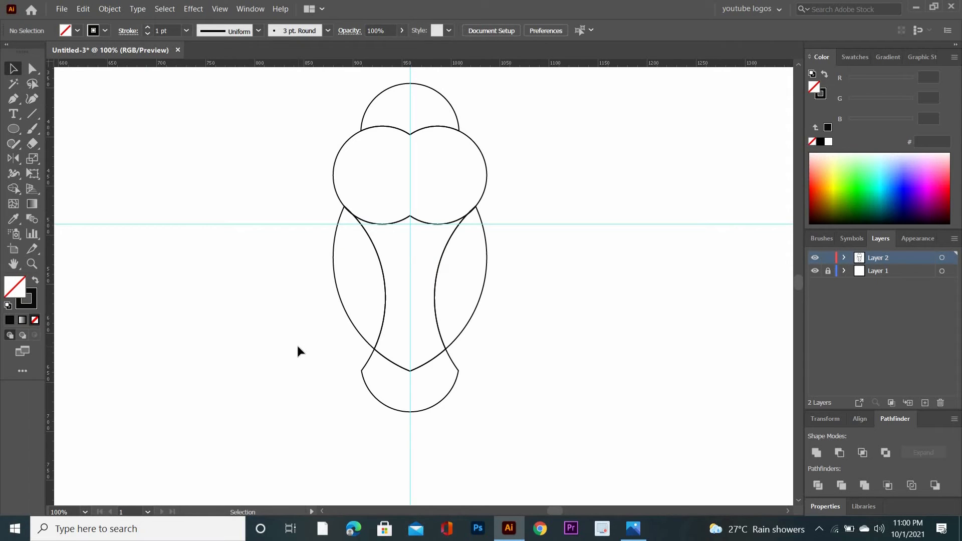
Create another large circle and position it so its left arc follows the body's left outline.
key("l")
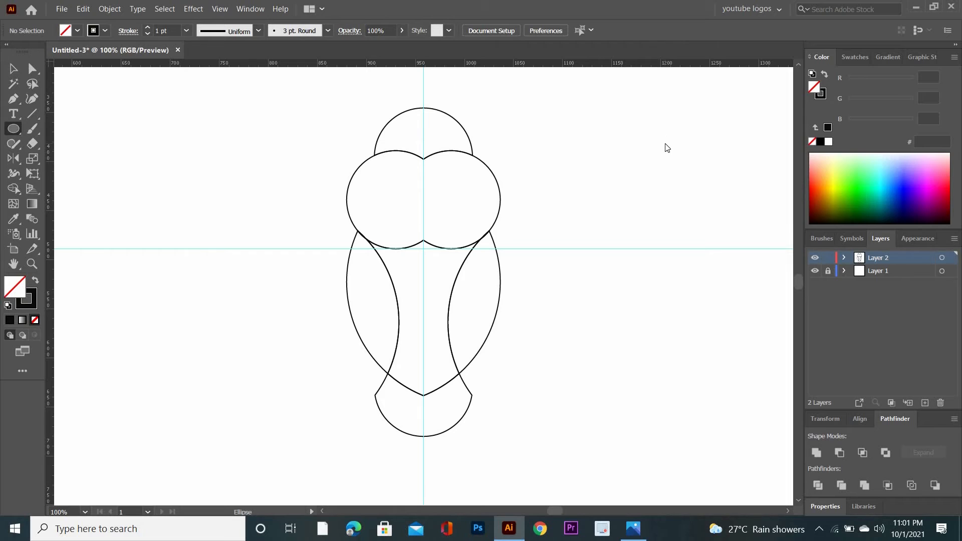
left_click(667, 148)
left_click(674, 247)
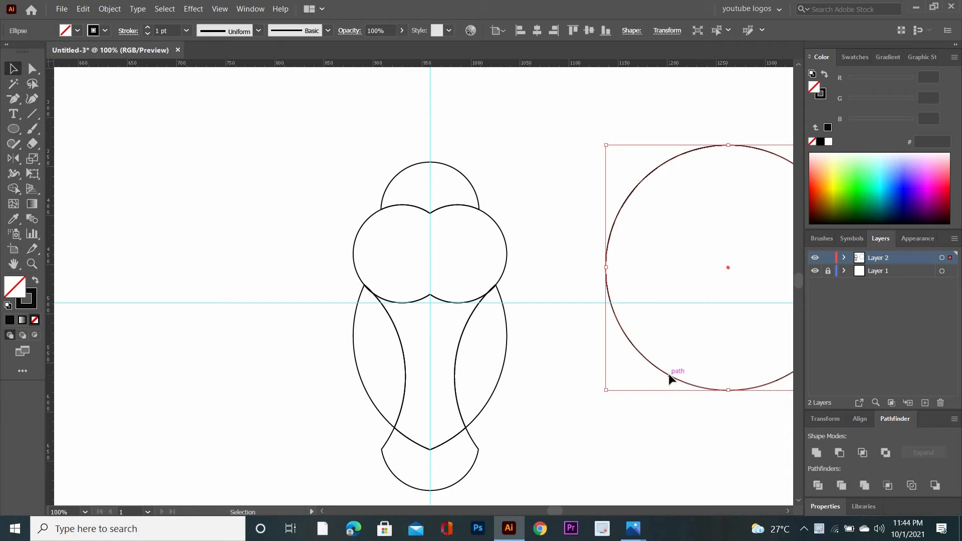
left_click_drag(669, 374, 420, 448)
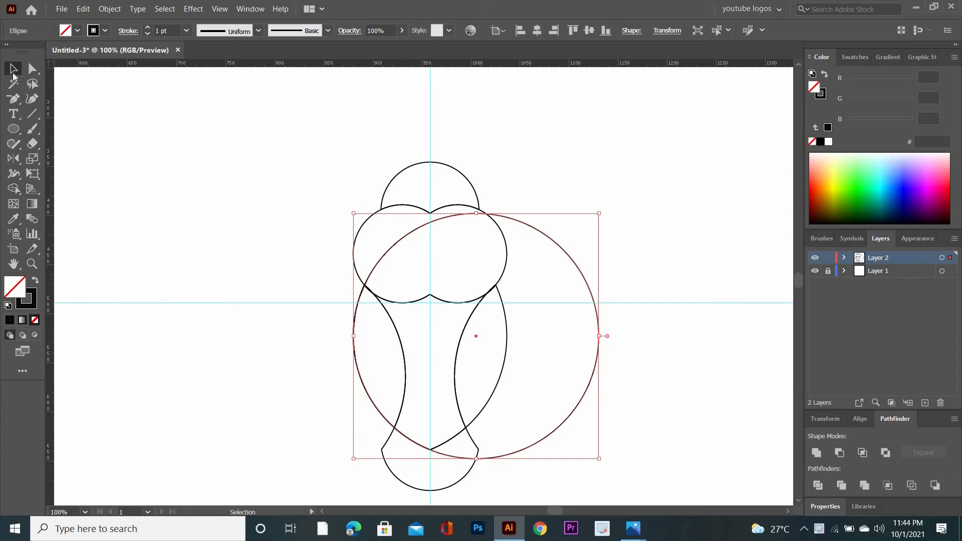
Add a mirrored copy of the new large circle, reflecting it vertically about the guide intersection.
left_click(14, 158)
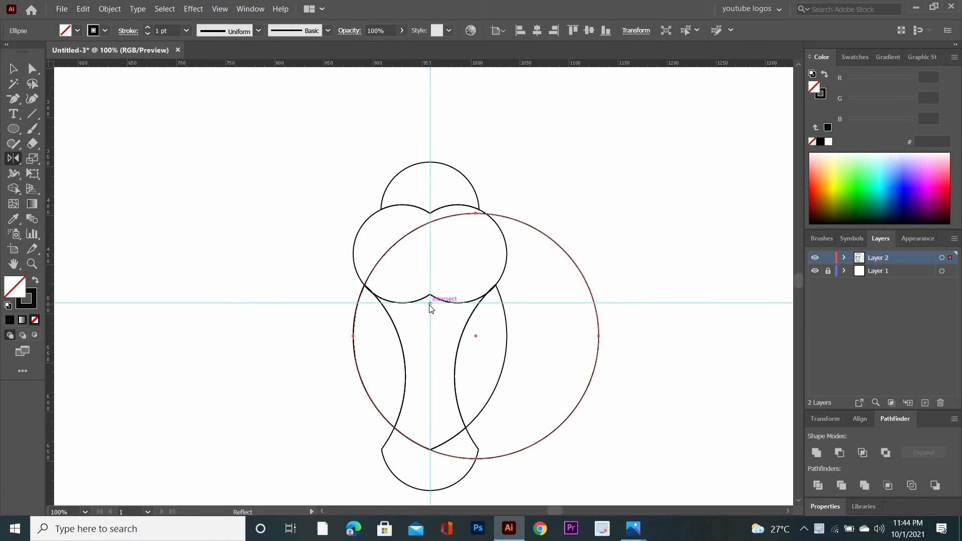
left_click(429, 304, "alt")
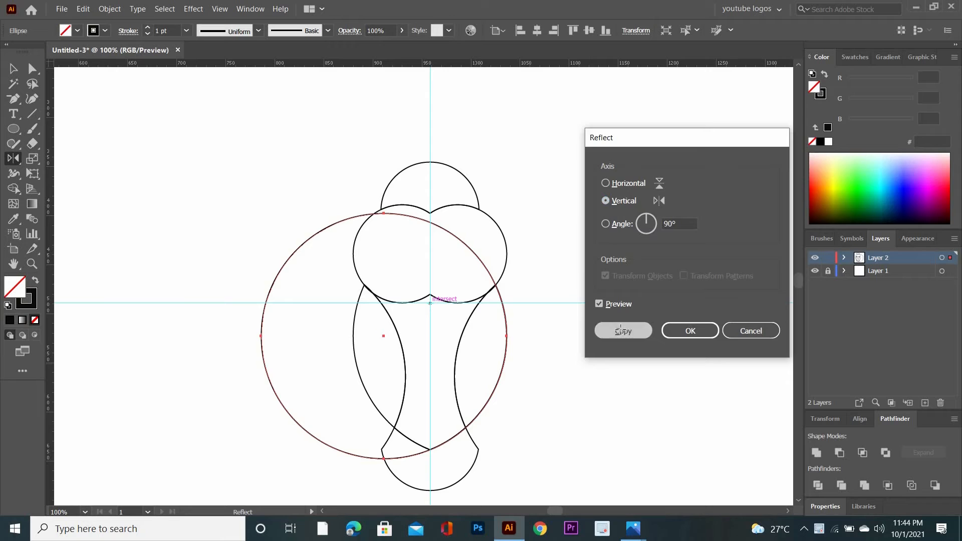
left_click(620, 329)
left_click(11, 72)
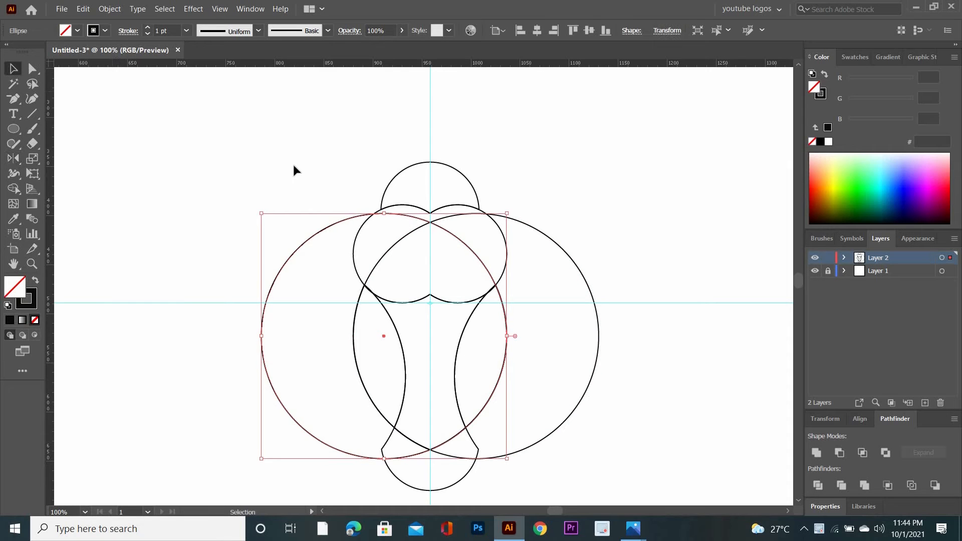
Use Shape Builder on the whole figure to remove the large circles' outer parts, then merge the split head and lower-circle regions.
left_click_drag(277, 169, 593, 471)
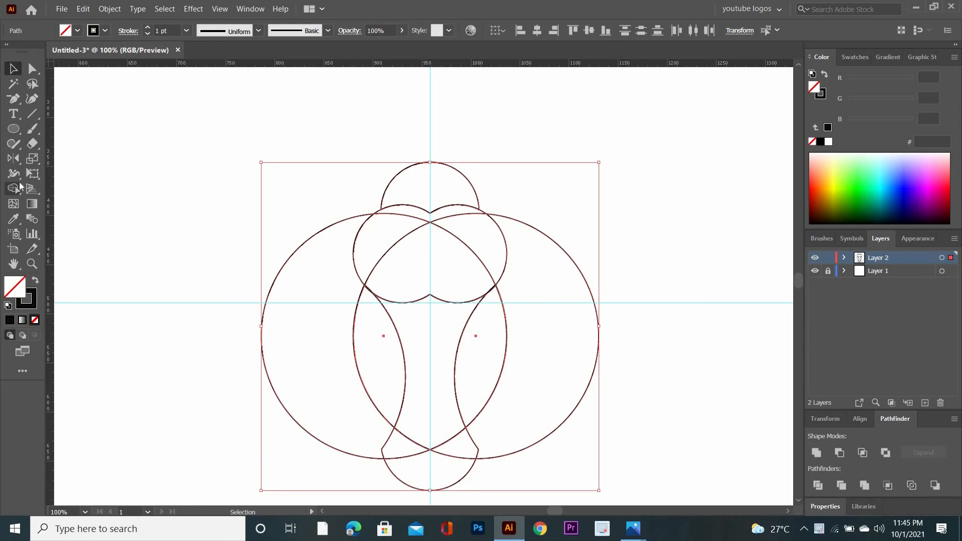
left_click(14, 188)
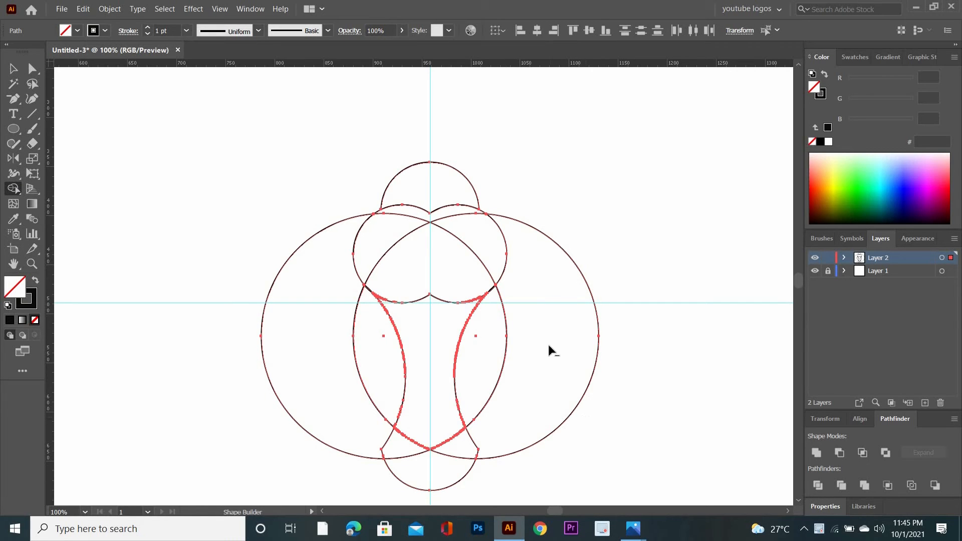
mouse_move(548, 344)
left_mouse_down()
mouse_move(543, 212)
mouse_move(482, 302)
left_mouse_up()
left_click_drag(286, 375, 315, 191)
mouse_move(548, 283)
left_mouse_down()
mouse_move(542, 173)
mouse_move(533, 264)
left_mouse_up()
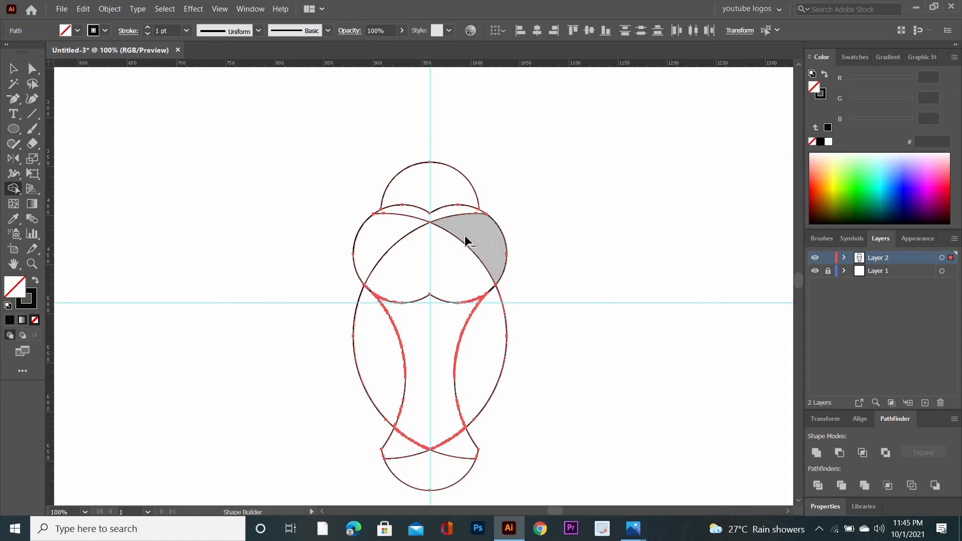
mouse_move(465, 237)
left_mouse_down()
mouse_move(442, 252)
mouse_move(386, 243)
left_mouse_up()
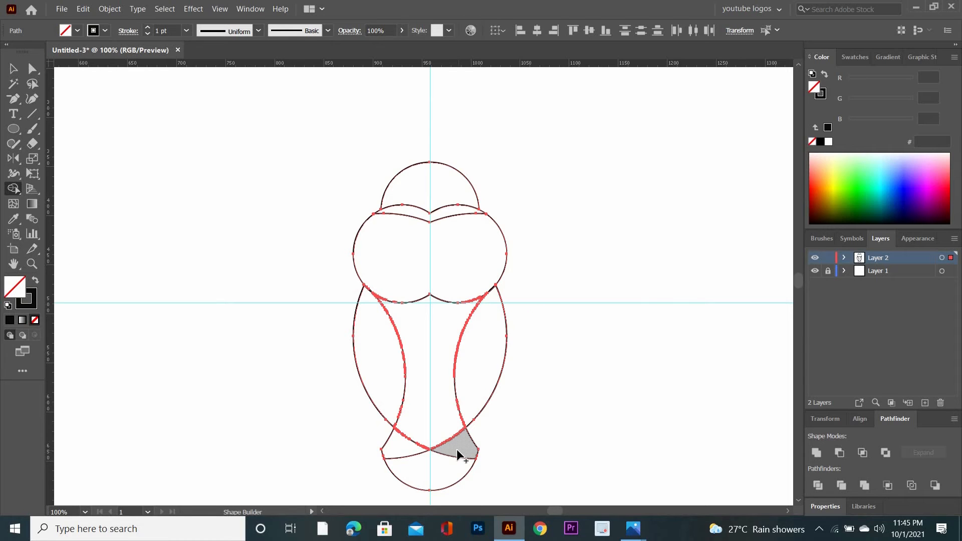
left_click_drag(456, 451, 405, 456)
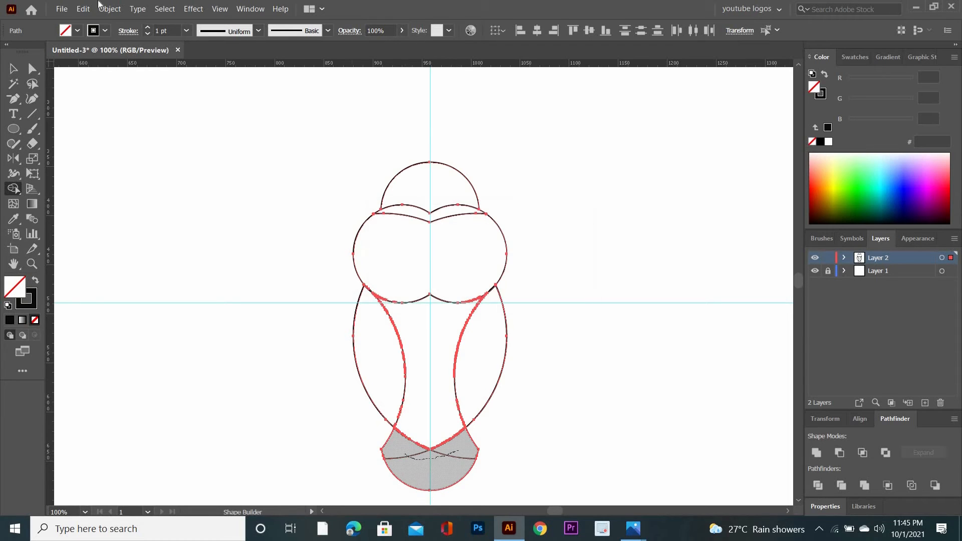
Use Shape Builder to remove the thin curved strip between the top cap and the head shape, then deselect the artwork.
key("ctrl+plus")
key("ctrl+plus")
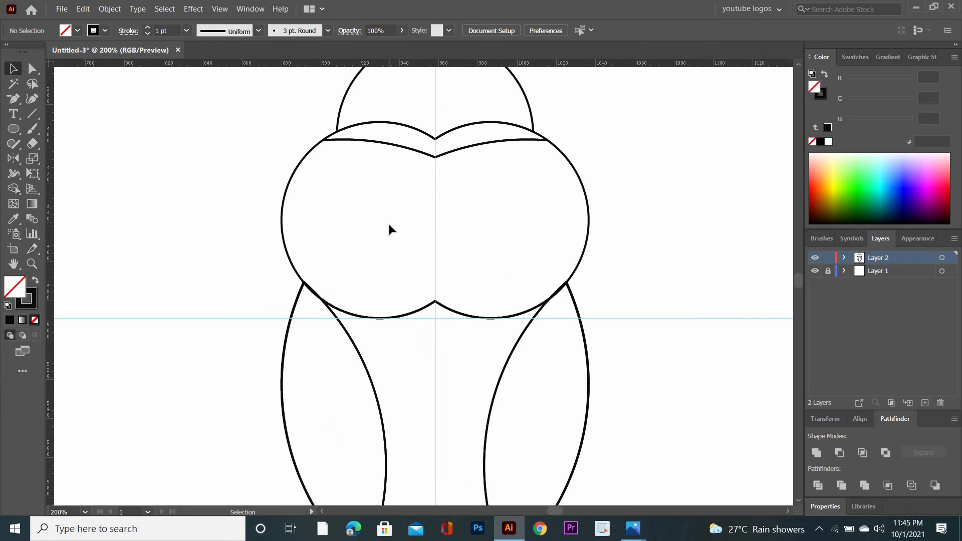
key("space")
mouse_move(235, 107)
left_mouse_down()
mouse_move(569, 209)
mouse_move(640, 335)
mouse_move(614, 321)
left_mouse_up()
left_click(19, 185)
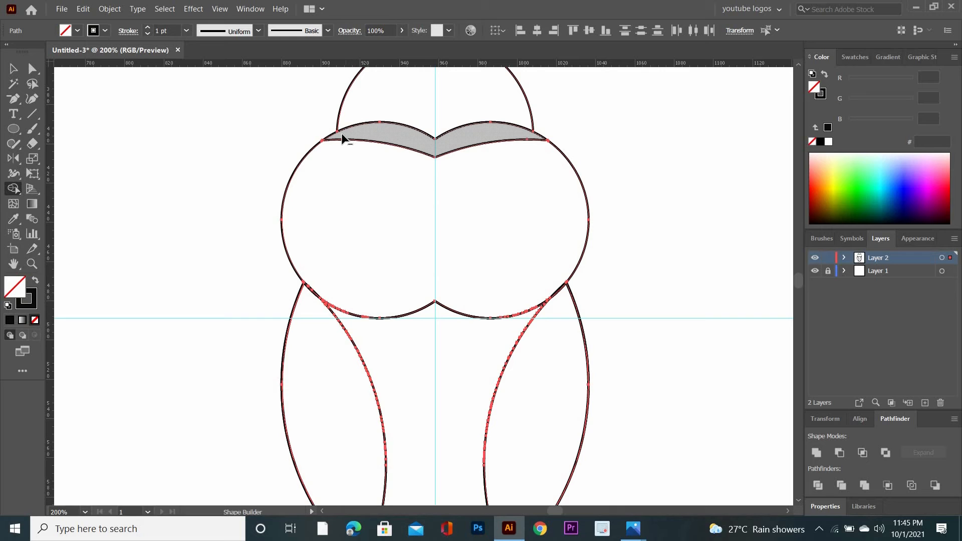
left_click_drag(313, 130, 312, 128)
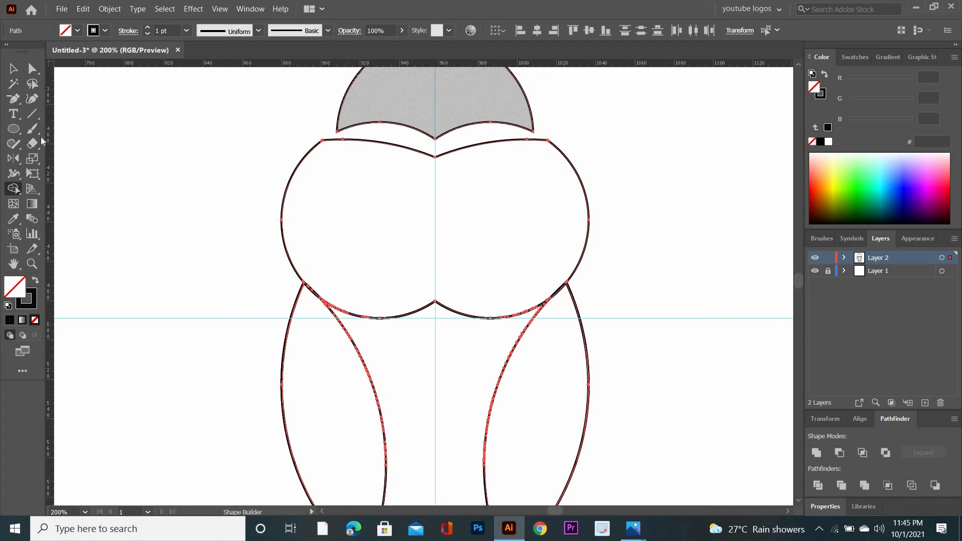
left_click(13, 68)
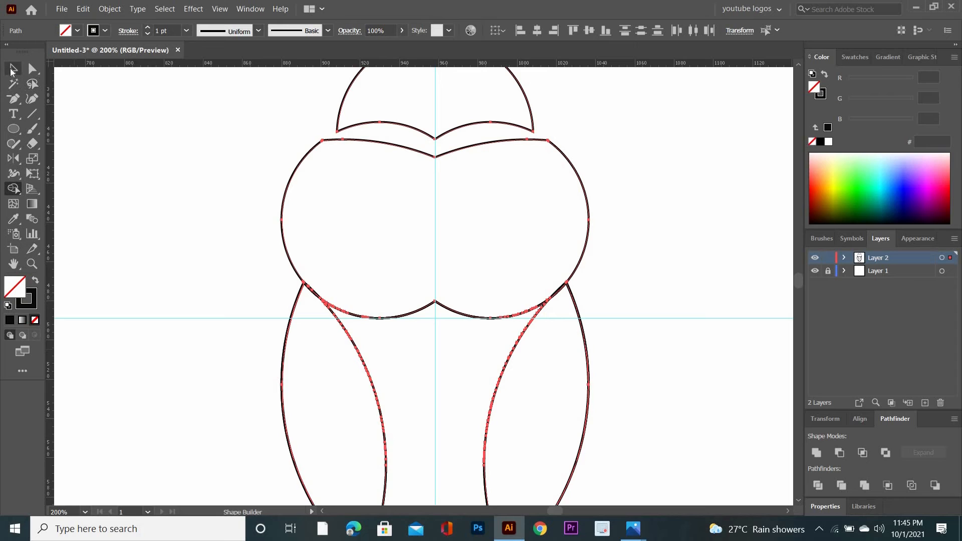
key("ctrl+minus")
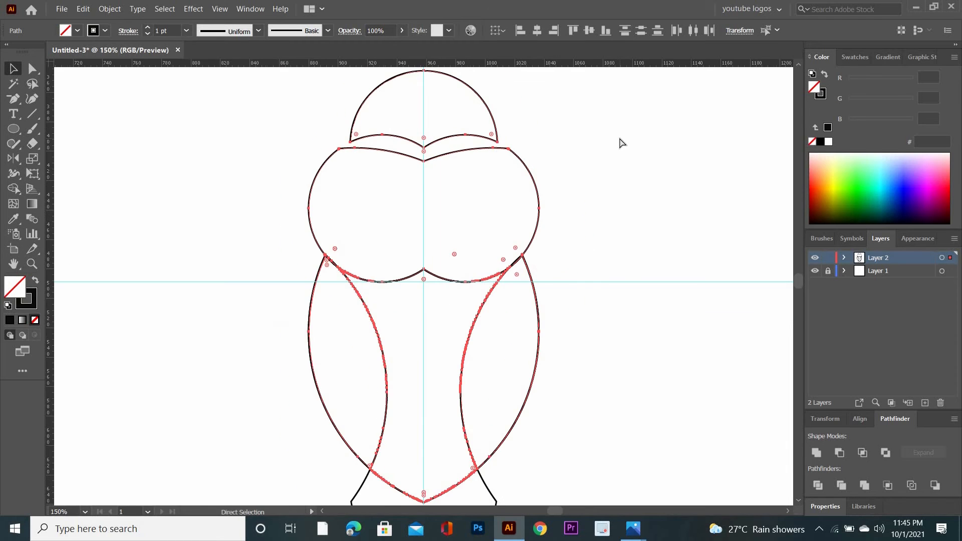
key("ctrl+minus")
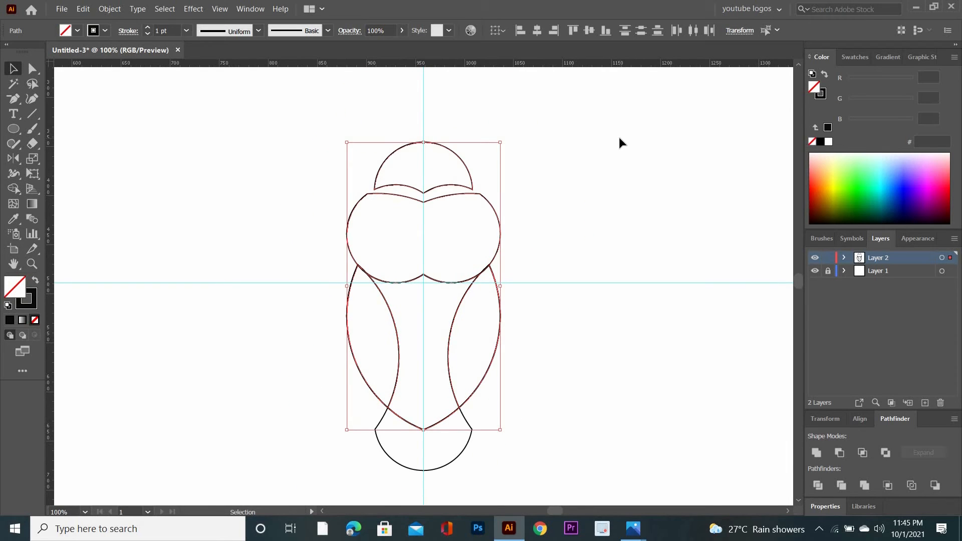
scroll(571, 301, "down", 3)
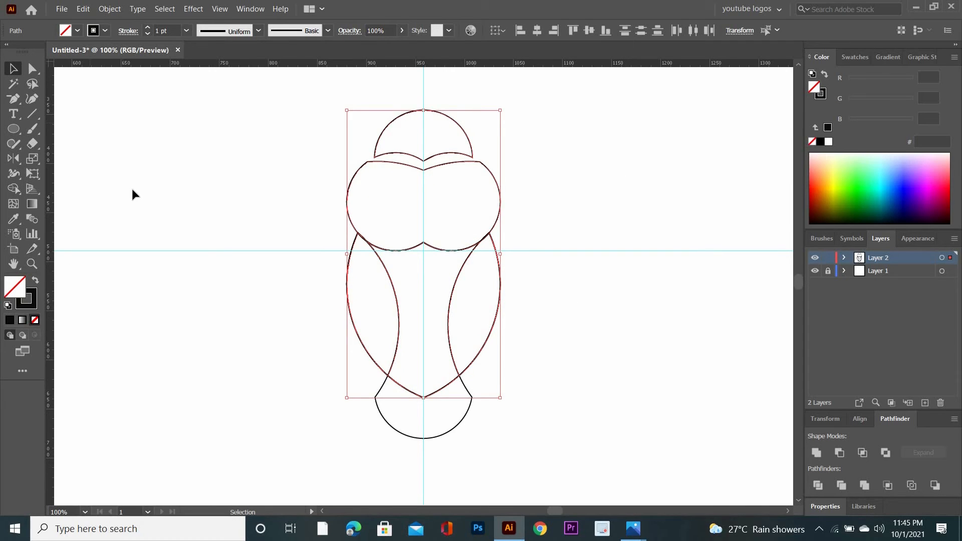
key("ctrl+shift+a")
Create a 50 x 50 px circle and place it in the upper right half of the head as an eye.
left_click(14, 129)
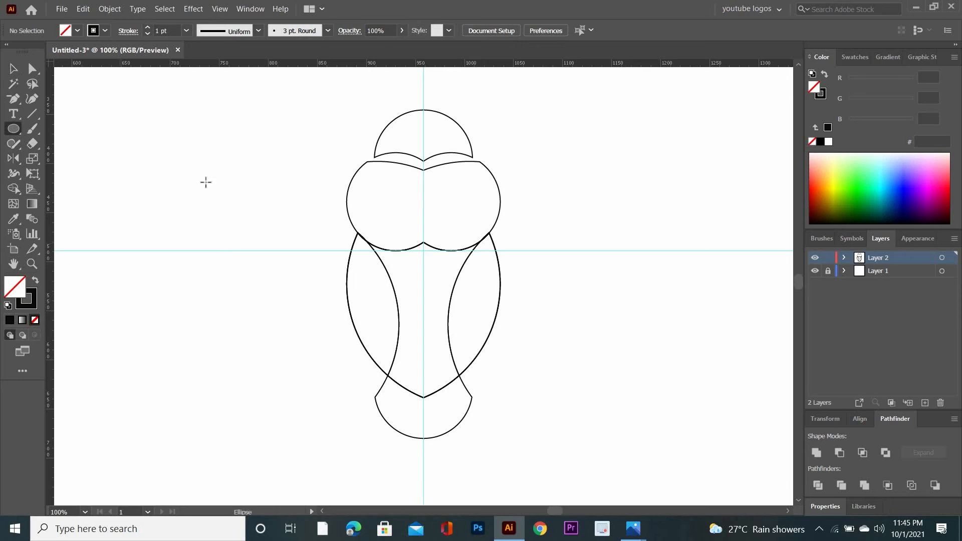
left_click(191, 176)
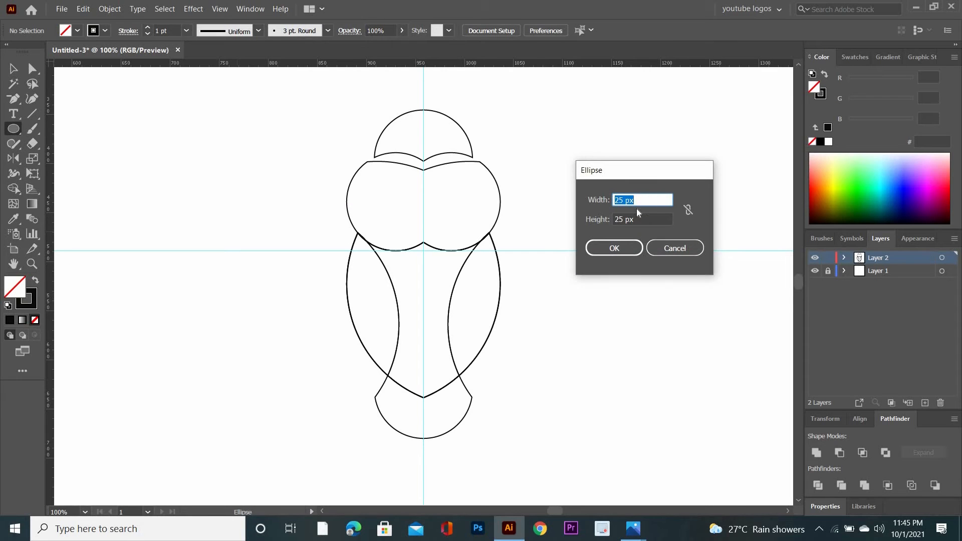
type("50")
key("Tab")
type("5")
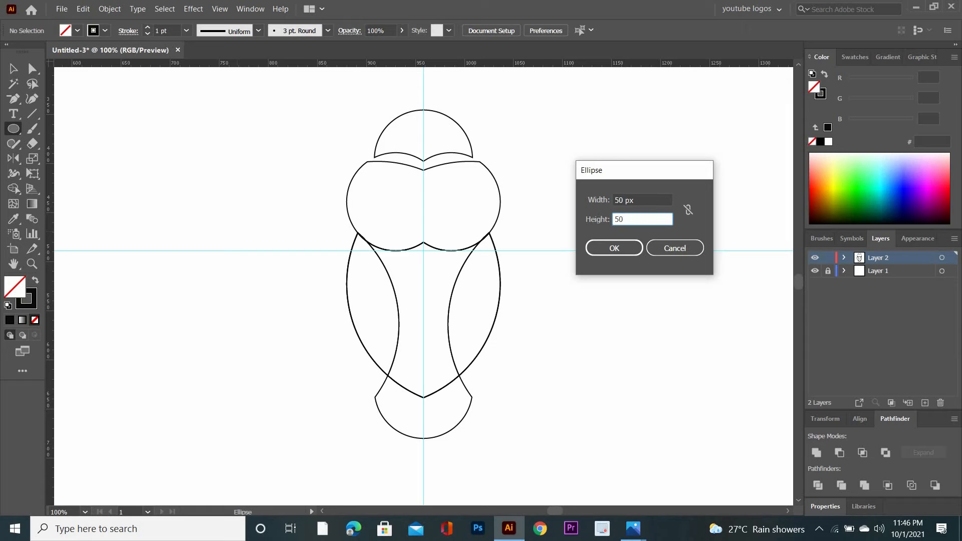
left_click(608, 248)
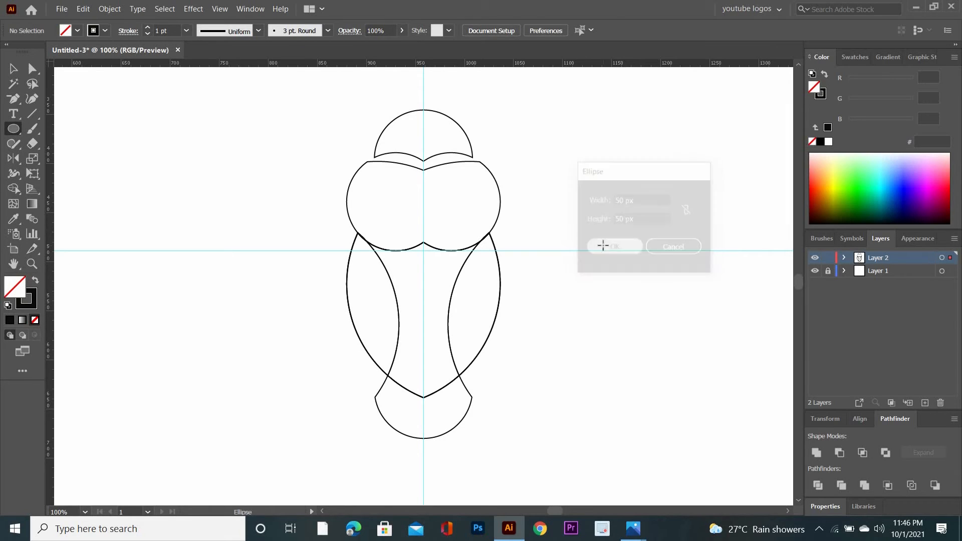
left_click(11, 67)
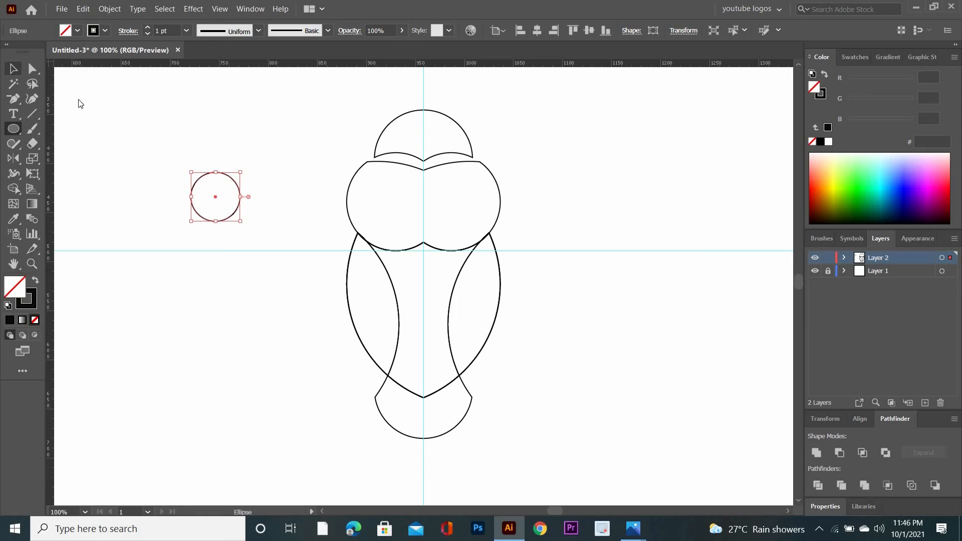
left_click_drag(228, 220, 463, 202)
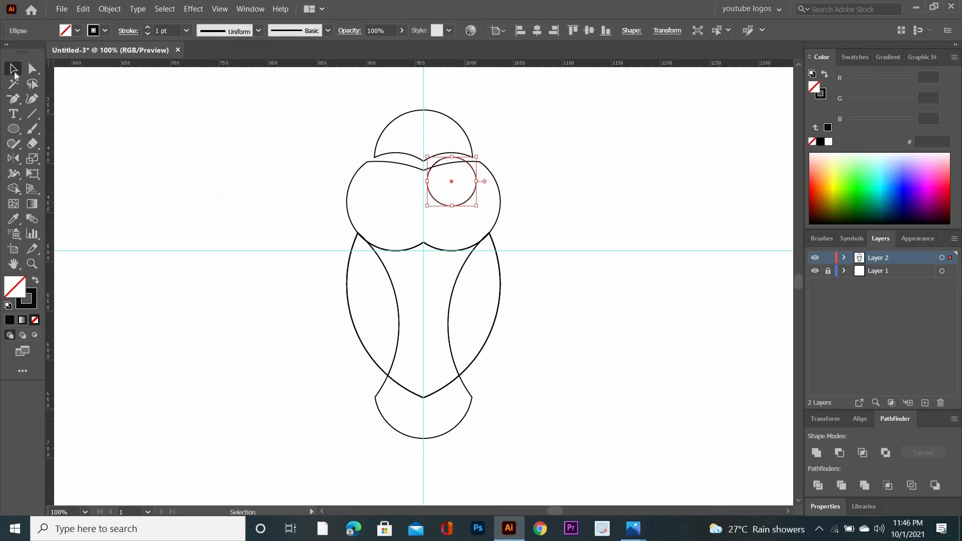
Add a mirrored copy of the eye circle on the head's left half, reflecting vertically about the guide intersection, and deselect it.
left_click(14, 159)
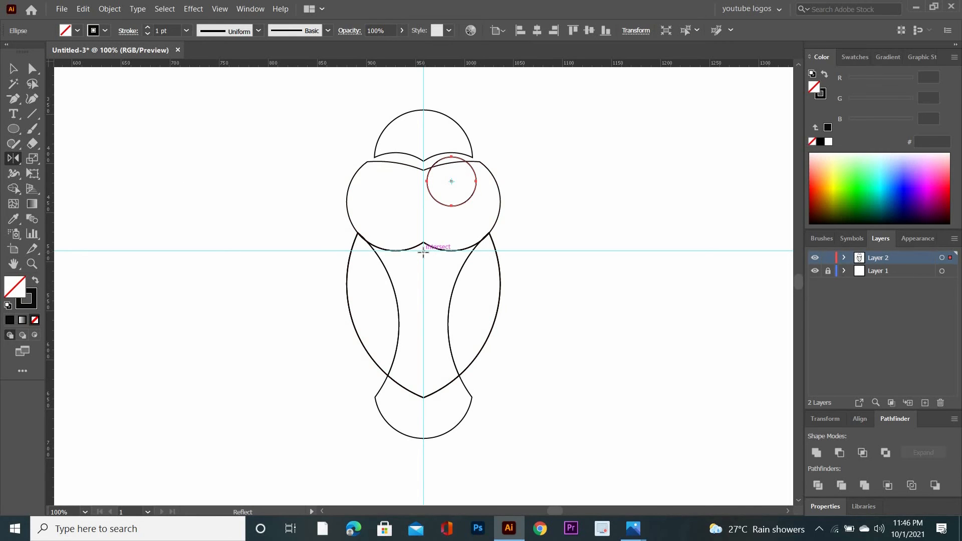
left_click(424, 251, "alt")
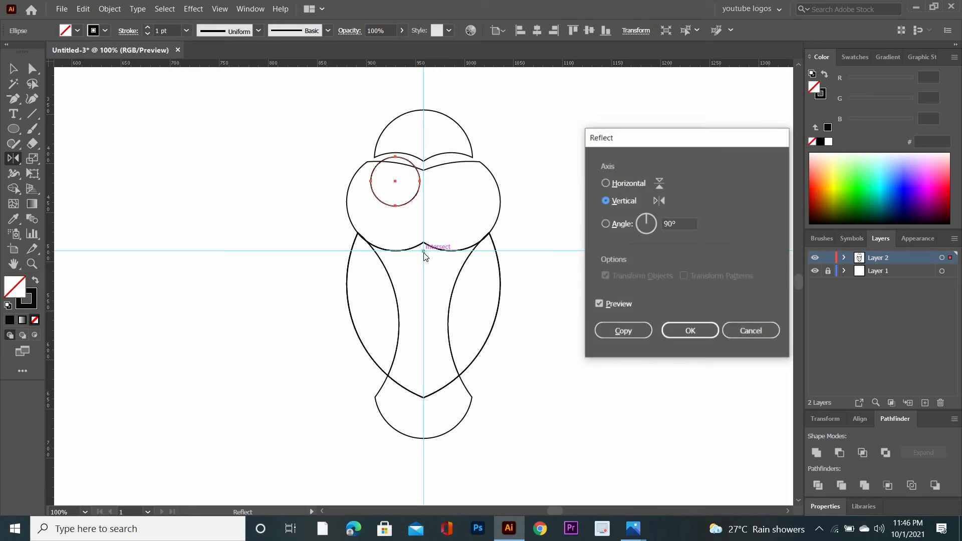
left_click(634, 330)
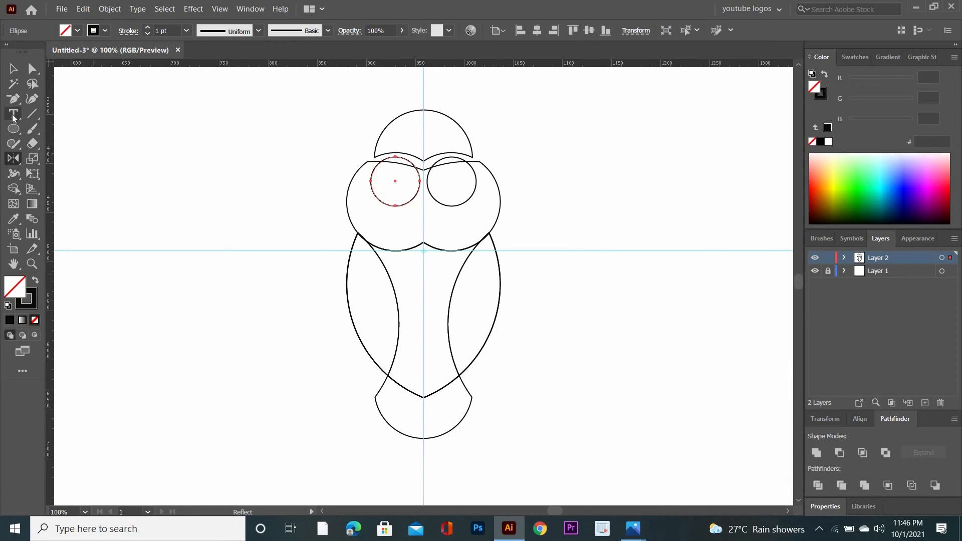
left_click(14, 69)
left_click_drag(269, 139, 172, 215)
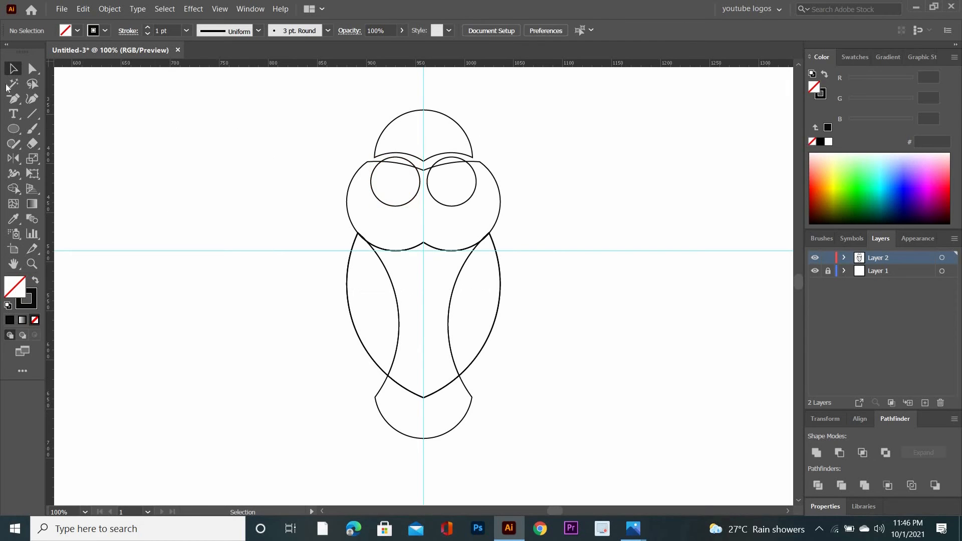
Create a 25 x 25 px circle and centre it inside the right eye circle as a pupil.
left_click(13, 129)
left_click(272, 212)
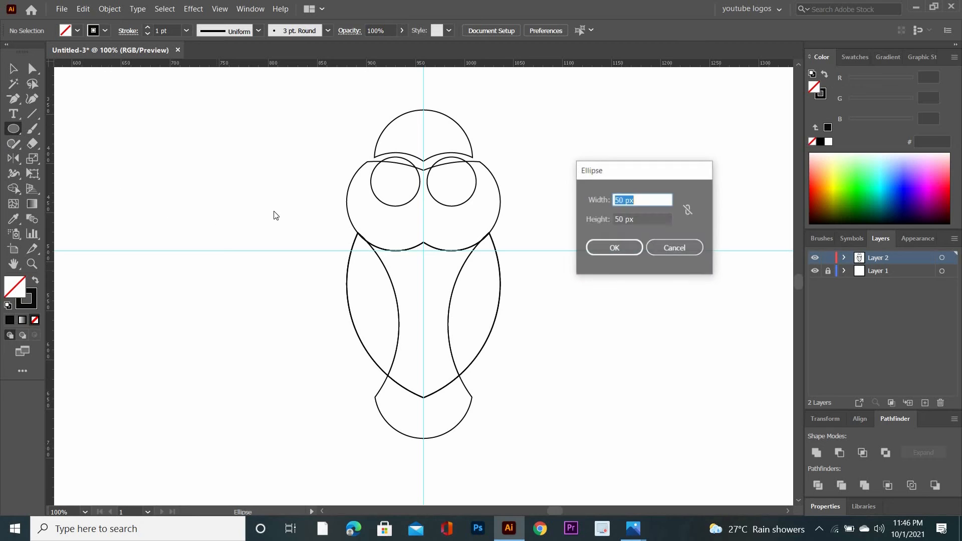
type("2")
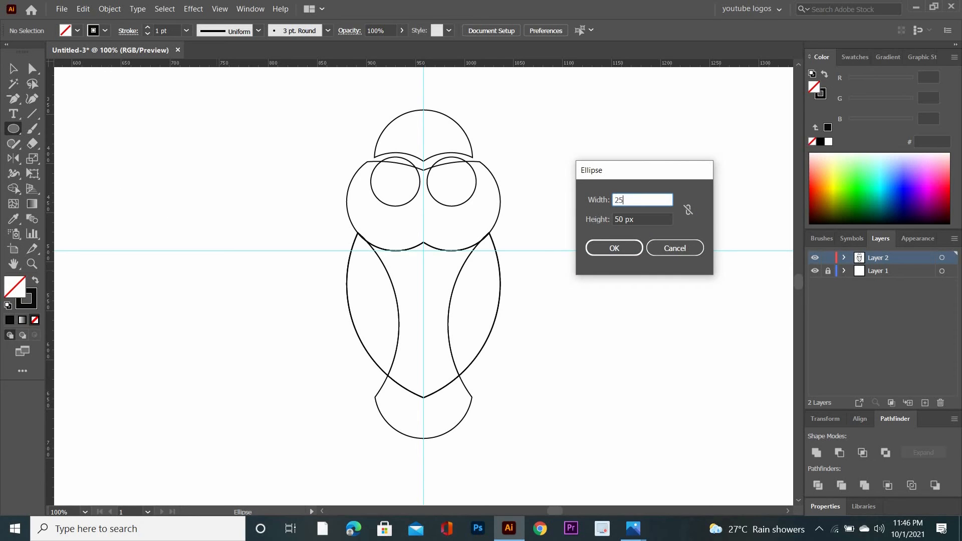
type("5")
key("Tab")
type("2")
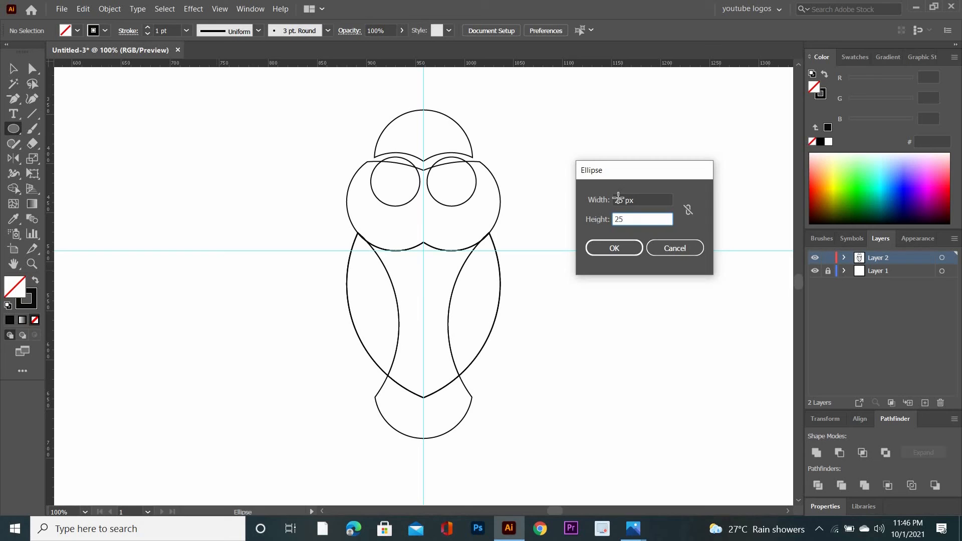
key("Return")
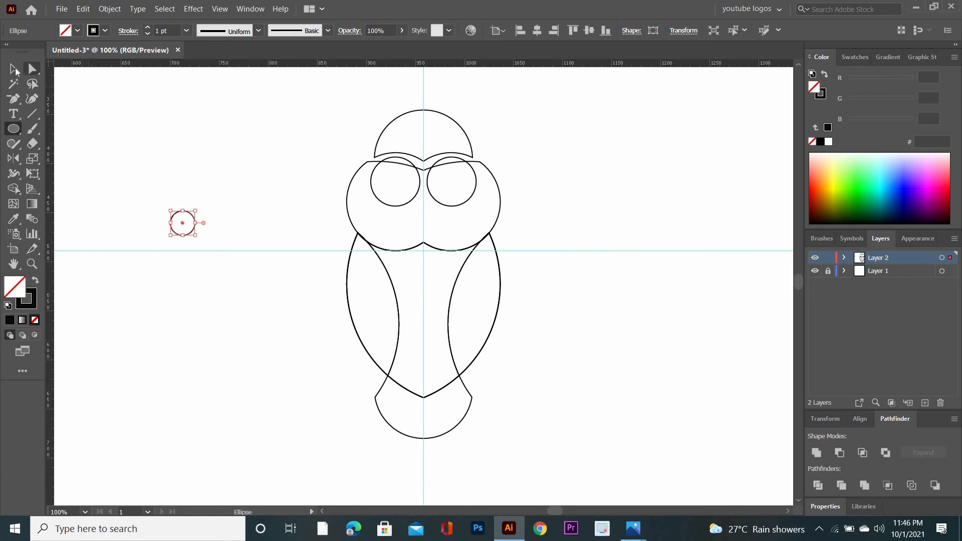
left_click(14, 69)
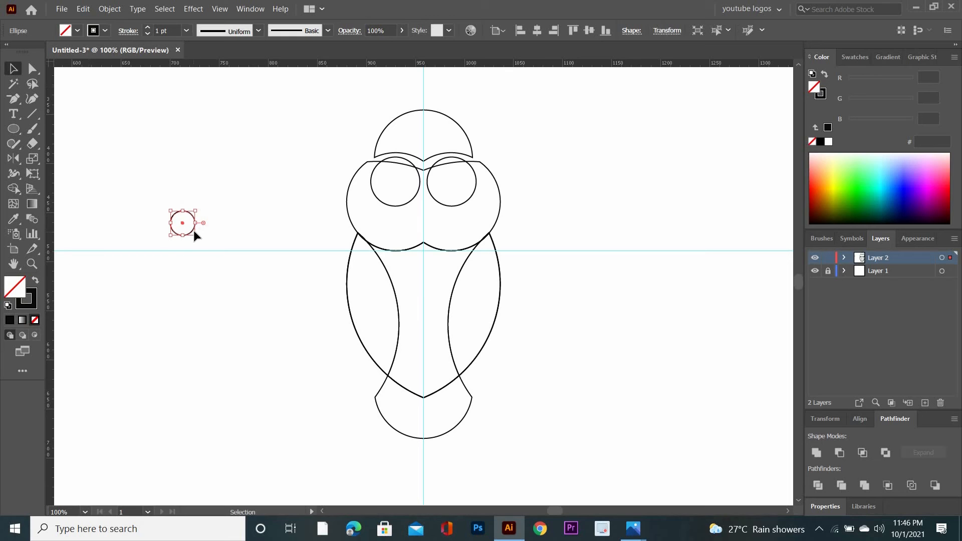
left_click_drag(190, 229, 462, 191)
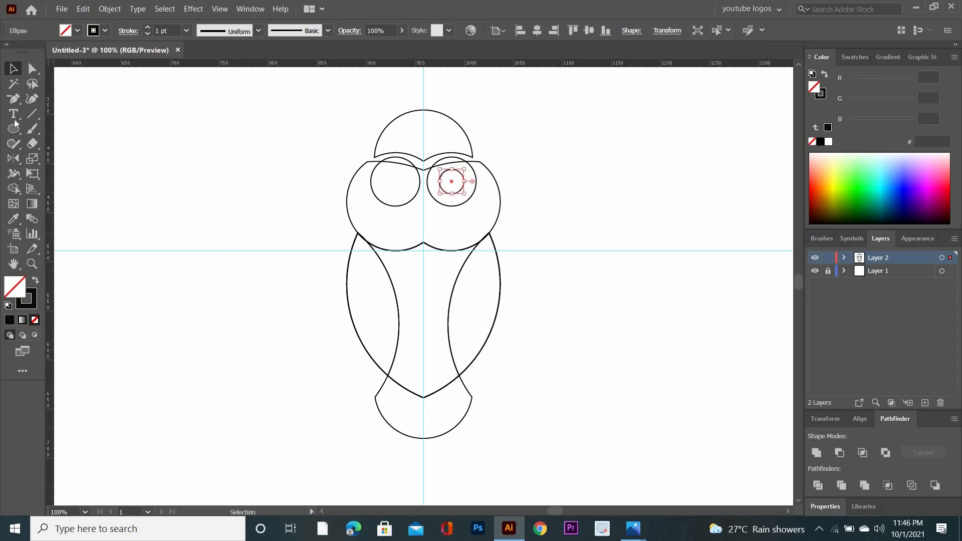
Add a mirrored copy of the pupil inside the left eye, reflecting vertically about the guide intersection.
left_click(15, 159)
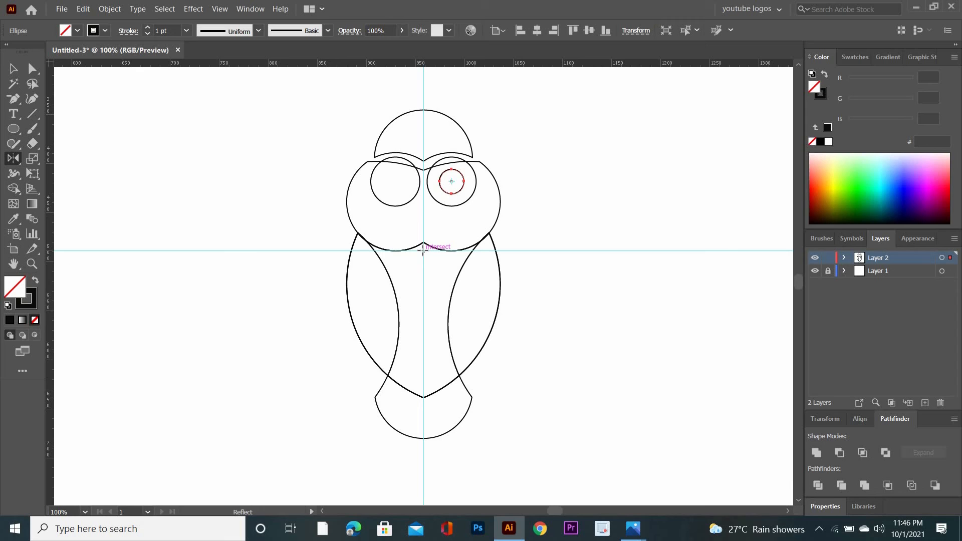
left_click(424, 251, "alt")
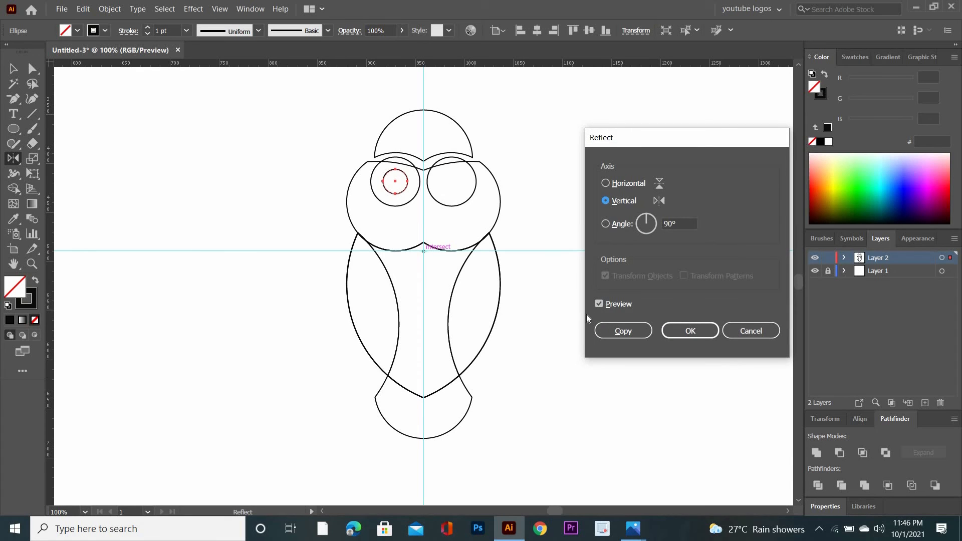
left_click(621, 331)
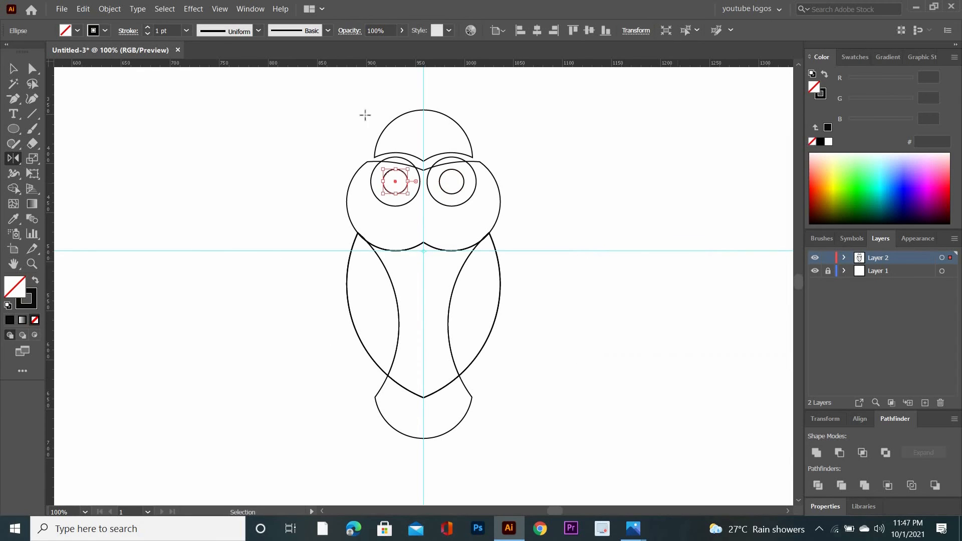
left_click(13, 68)
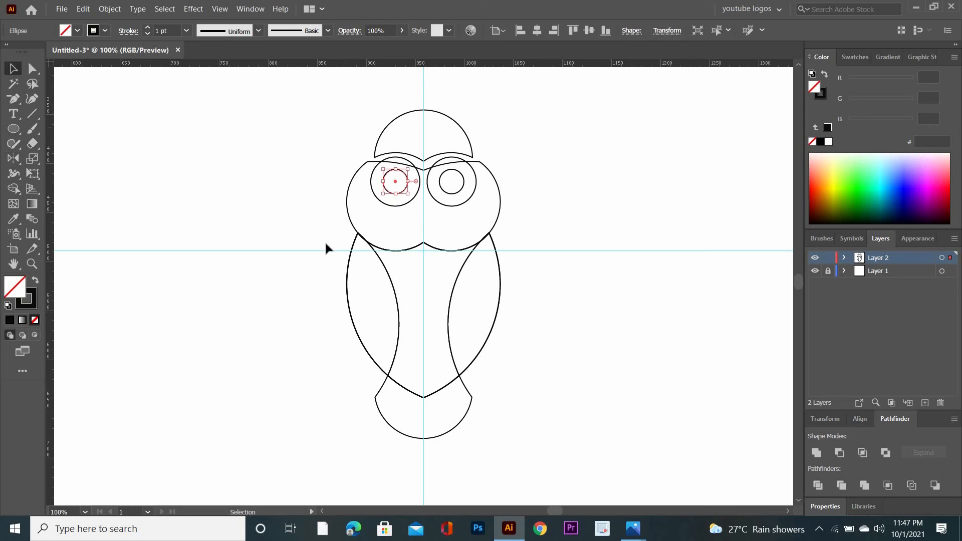
Select the whole figure and use Shape Builder to remove the parts of both eye circles above the brow line.
left_click_drag(525, 456, 554, 469)
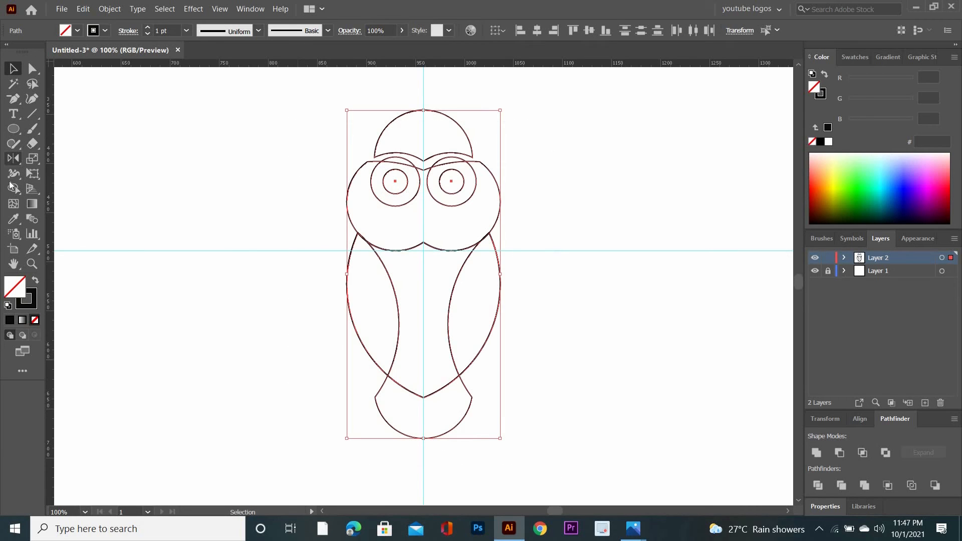
left_click(12, 189)
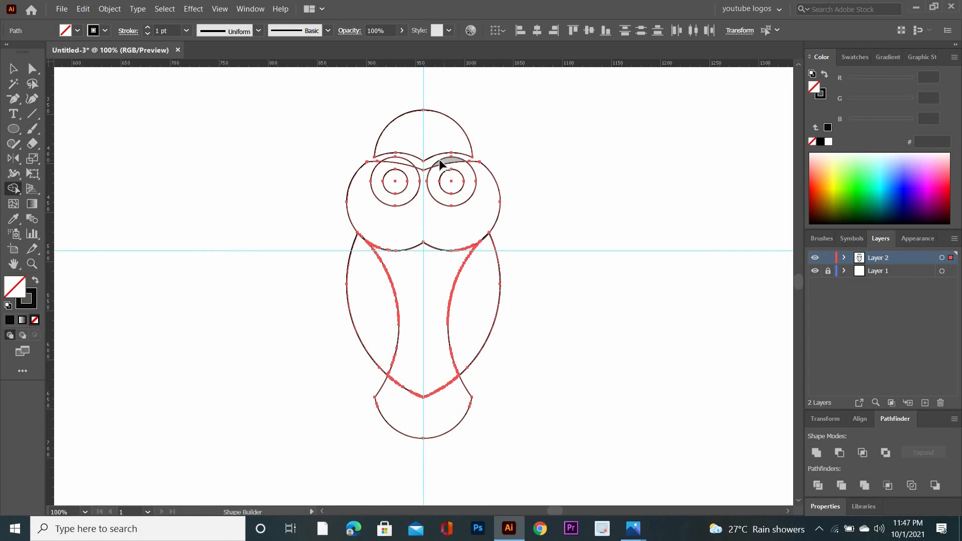
mouse_move(435, 165)
left_mouse_down()
mouse_move(416, 173)
mouse_move(404, 163)
left_mouse_up()
key("v")
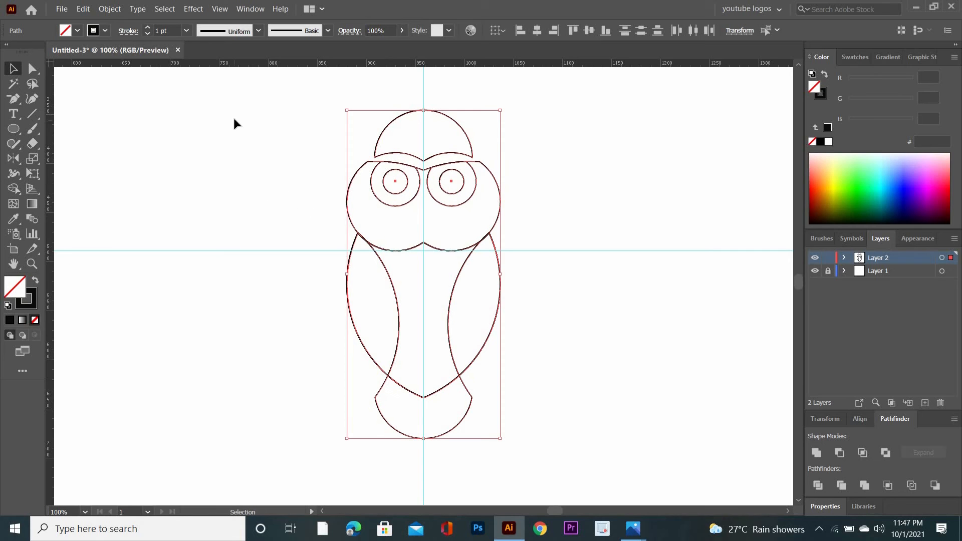
Set the fill colour to near-black 070503 and fill both pupils with Shape Builder across the selected artwork.
left_click_drag(234, 119, 539, 439)
key("shift+m")
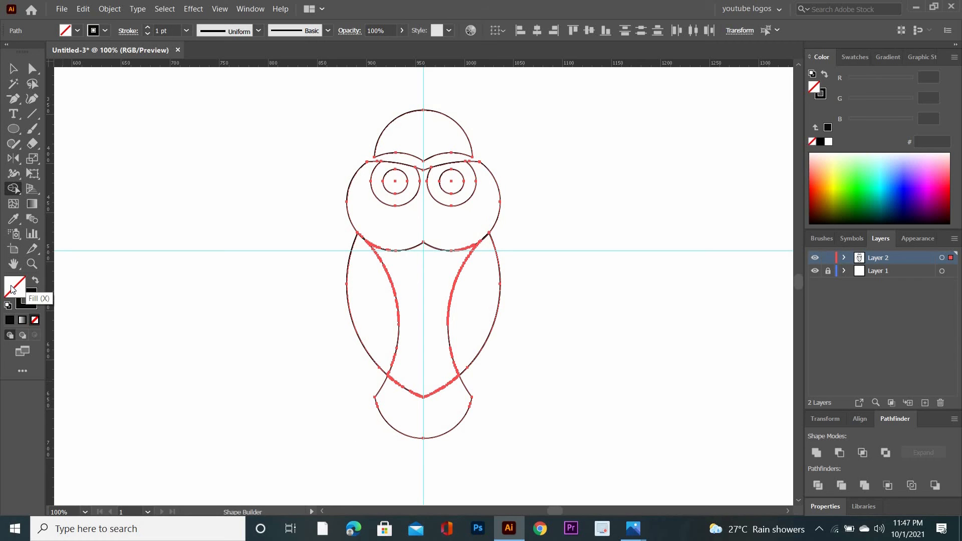
double_click(12, 287)
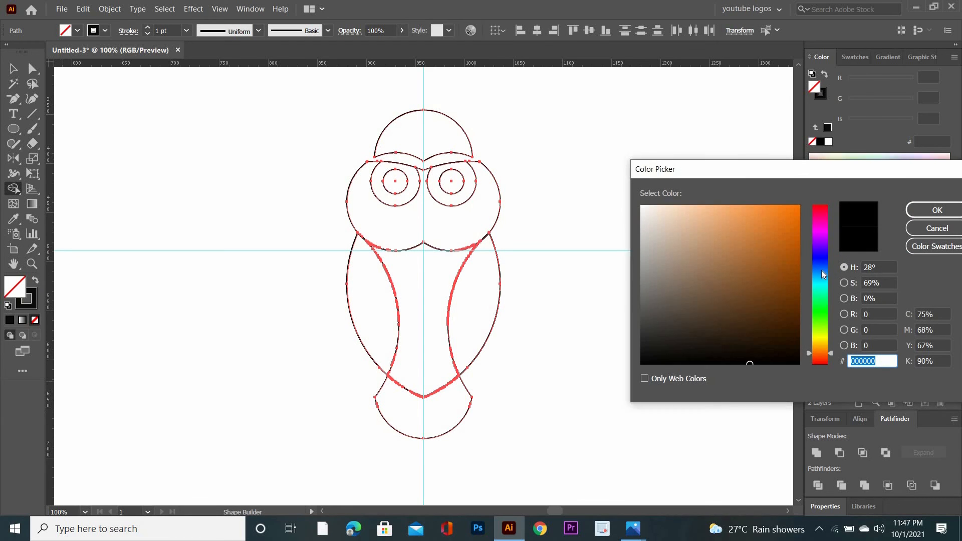
left_click(736, 359)
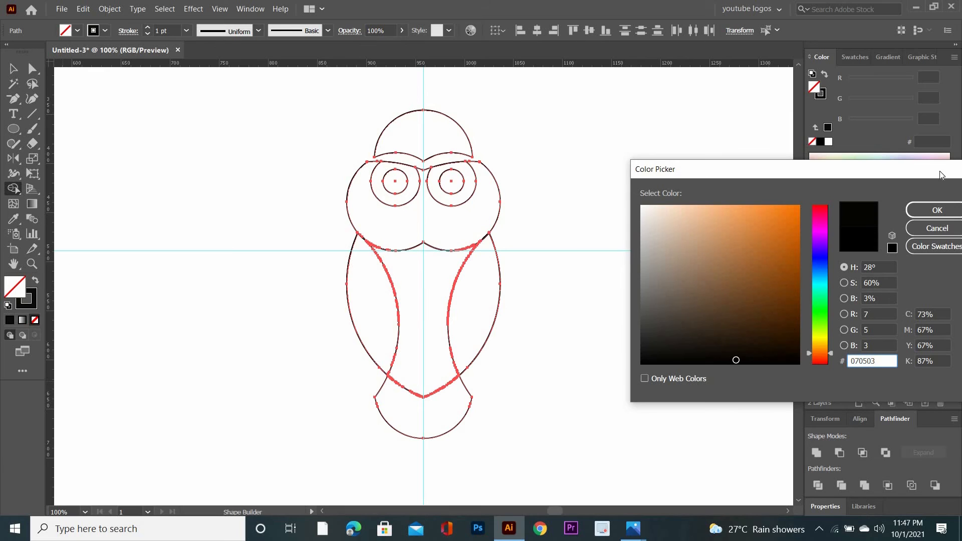
left_click(937, 210)
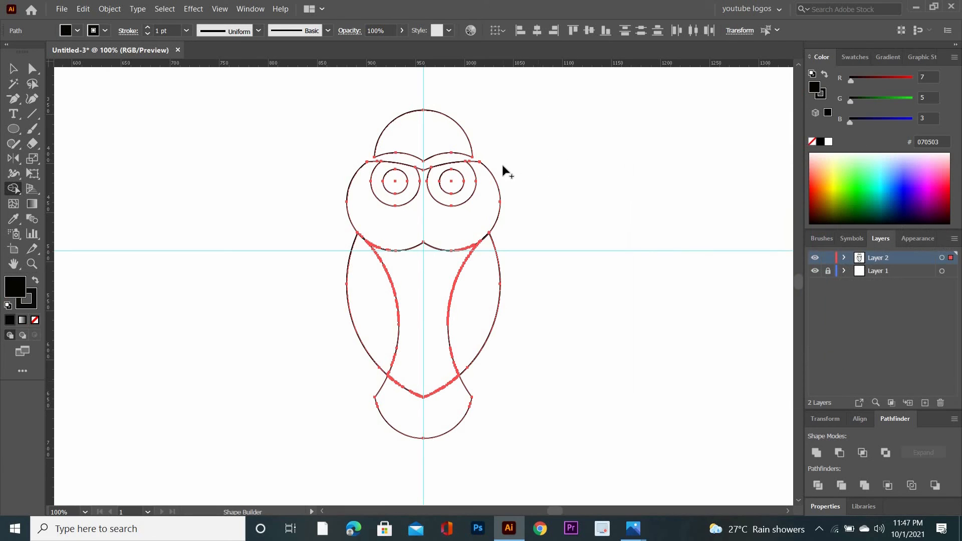
left_click(453, 185)
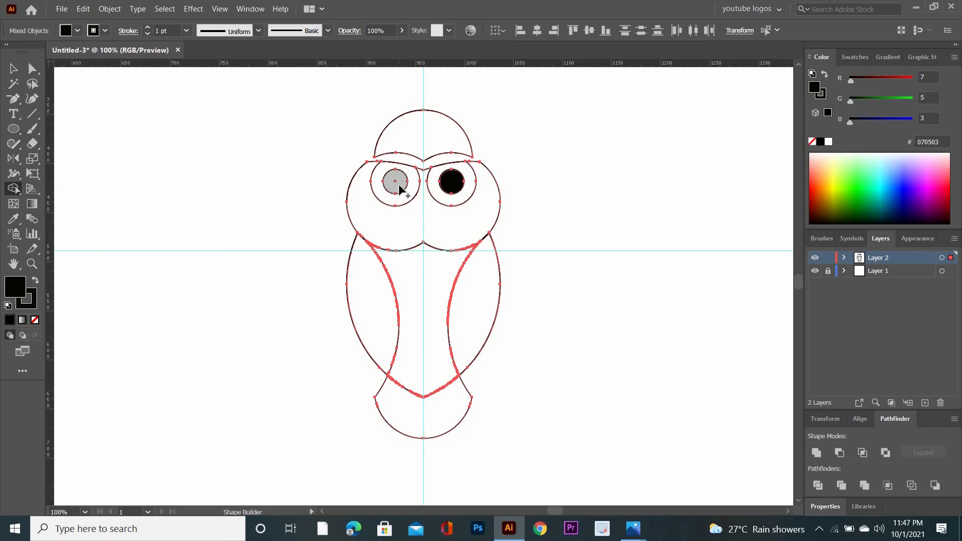
left_click(394, 181)
Reselect the whole figure and use Shape Builder to fill both wings and the top cap with the dark brown swatch R=96 G=56 B=19.
key("v")
left_click_drag(287, 122, 552, 483)
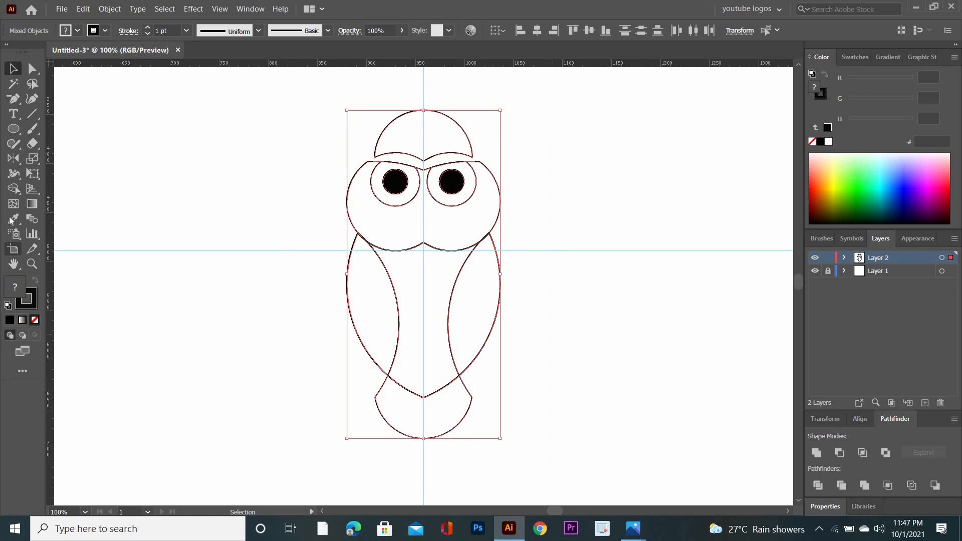
left_click(14, 189)
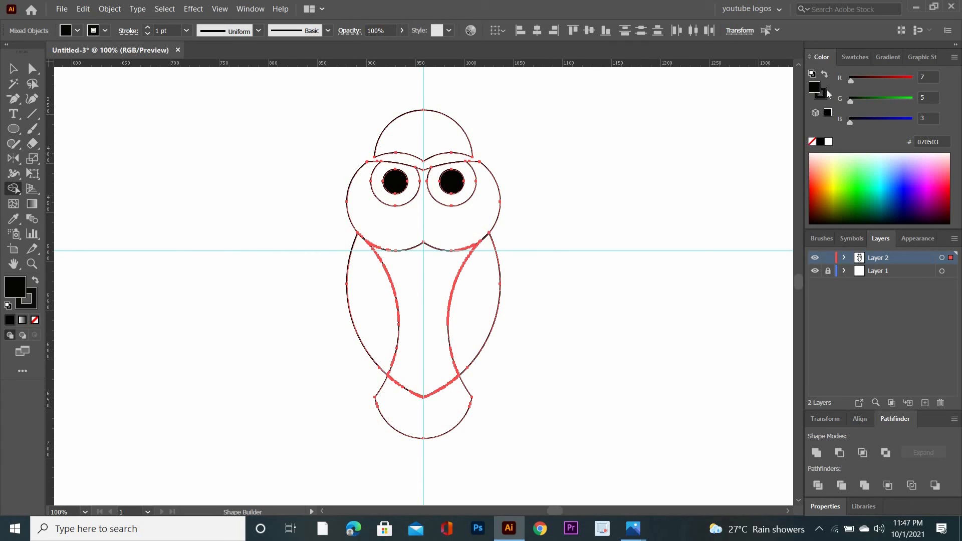
left_click(854, 57)
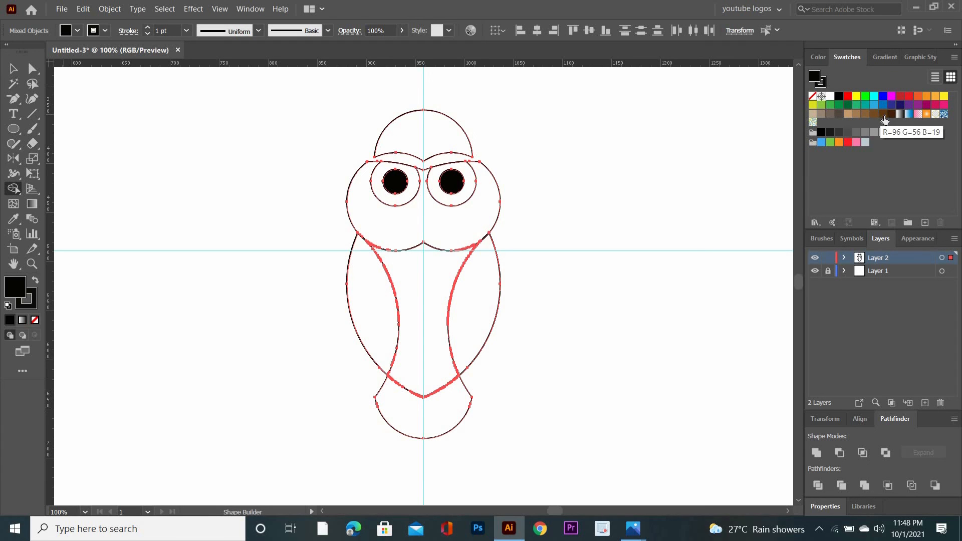
left_click(884, 116)
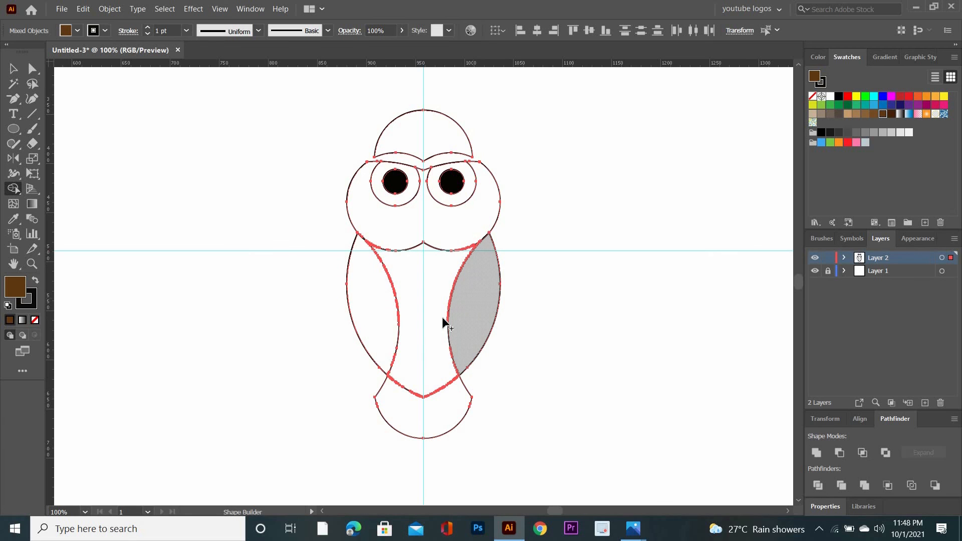
left_click(445, 323)
left_click(369, 323)
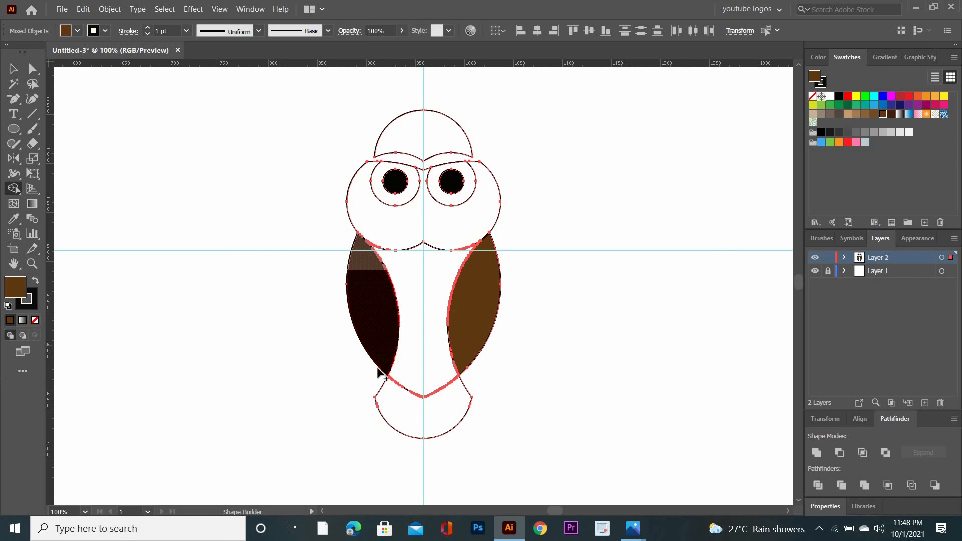
left_click(420, 143)
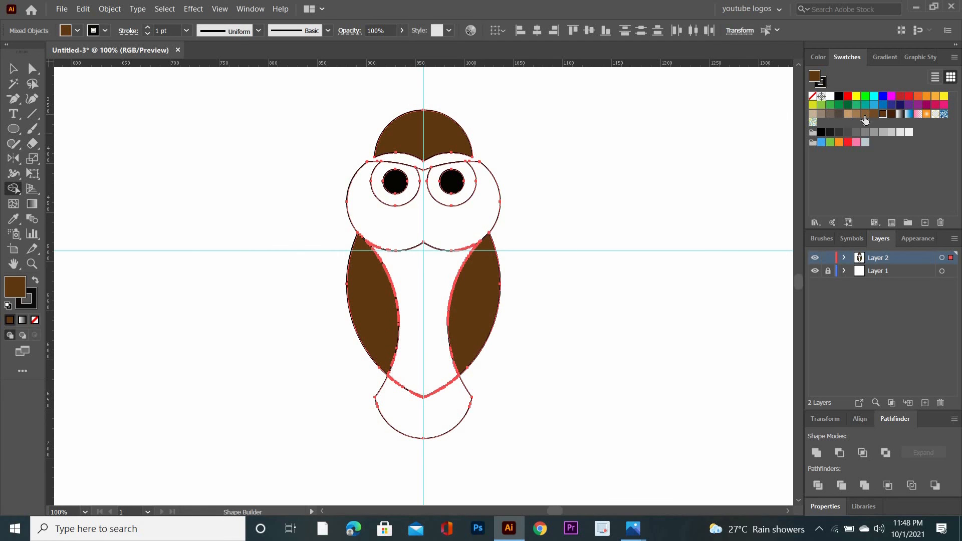
Use Shape Builder to fill the central body with a medium brown swatch and the tail and head with a light tan swatch.
left_click(865, 115)
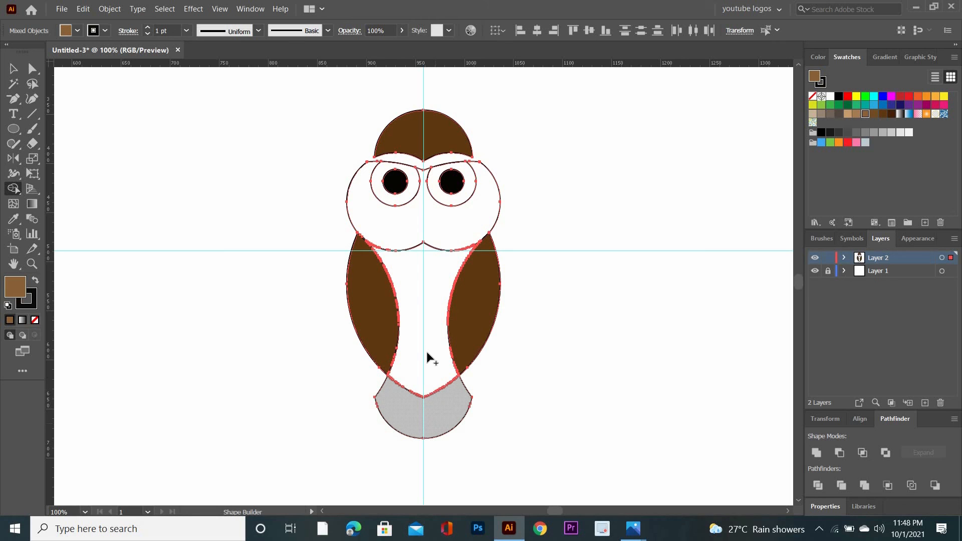
left_click(415, 270)
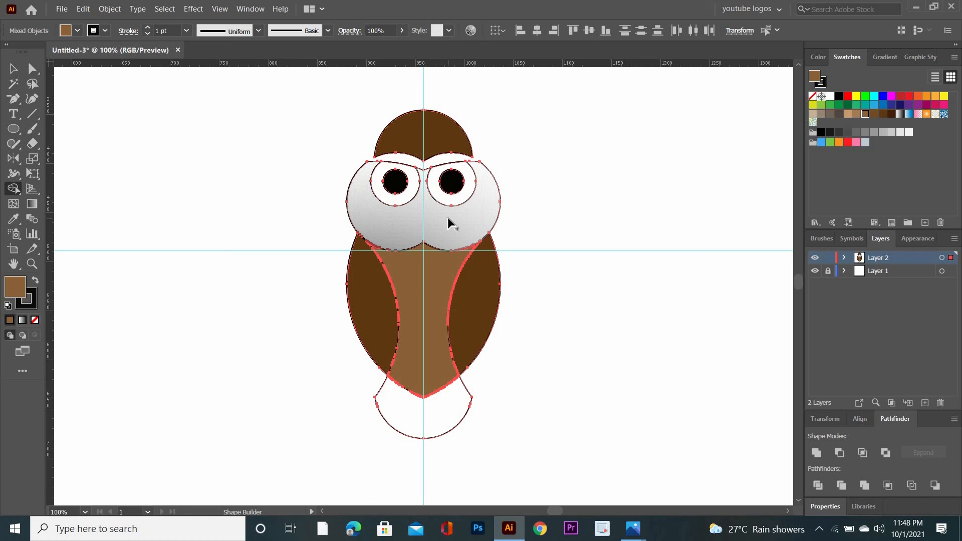
left_click(855, 114)
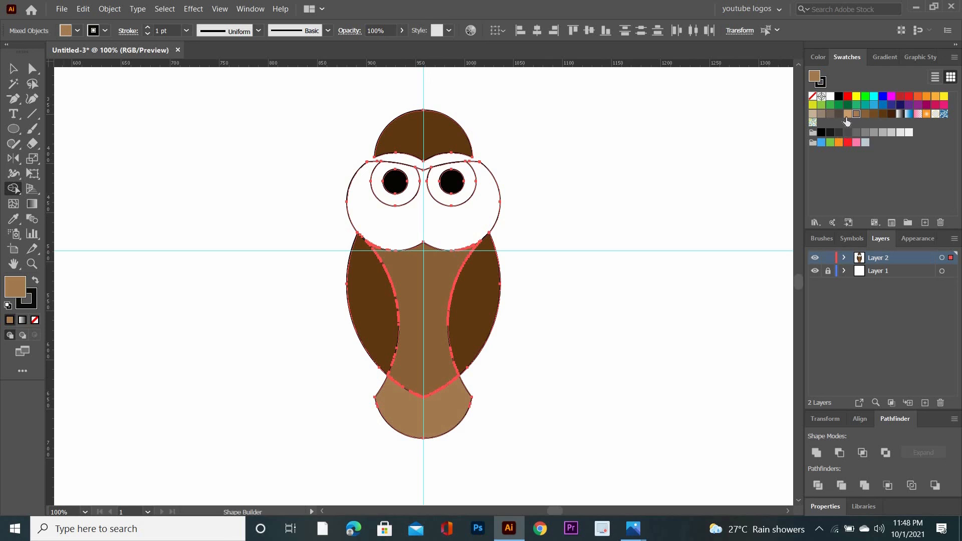
left_click(847, 114)
left_click(440, 418)
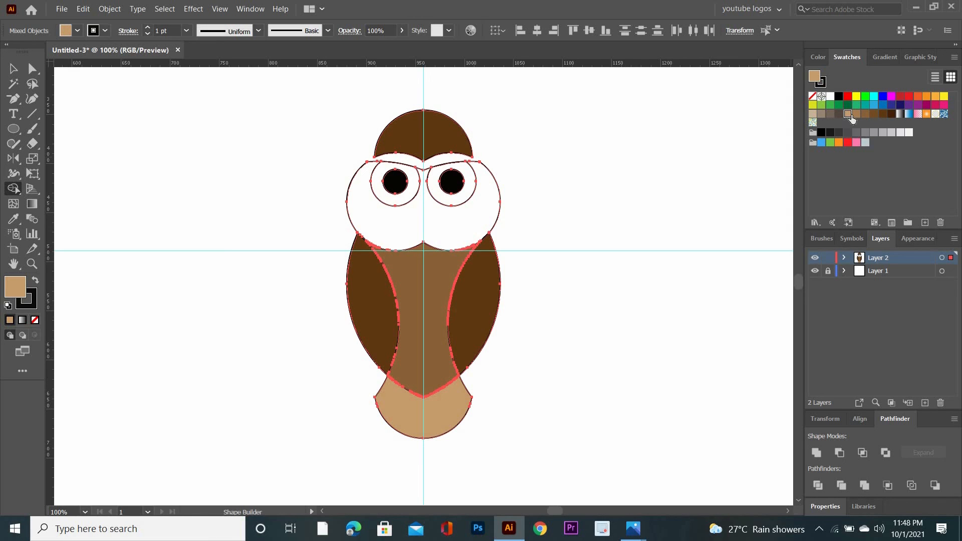
left_click(855, 115)
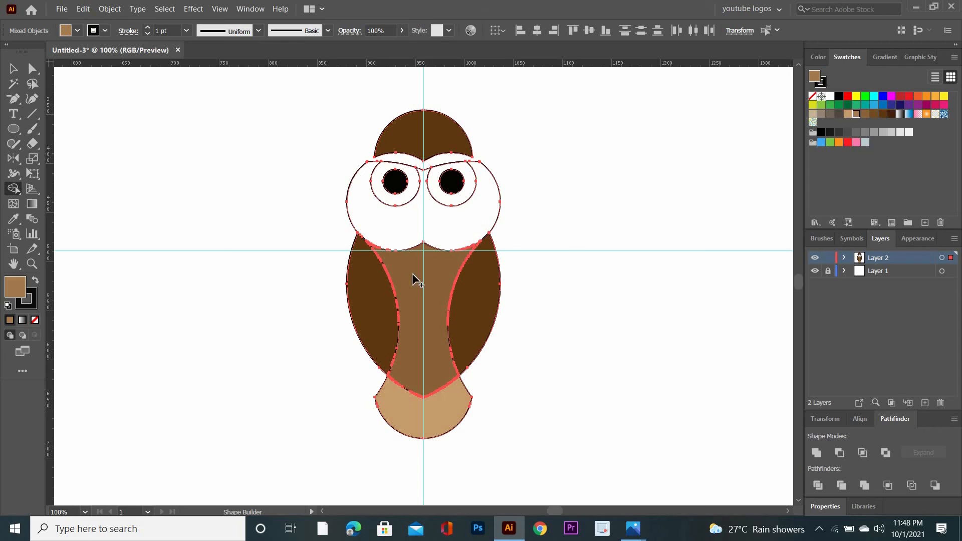
left_click(323, 238)
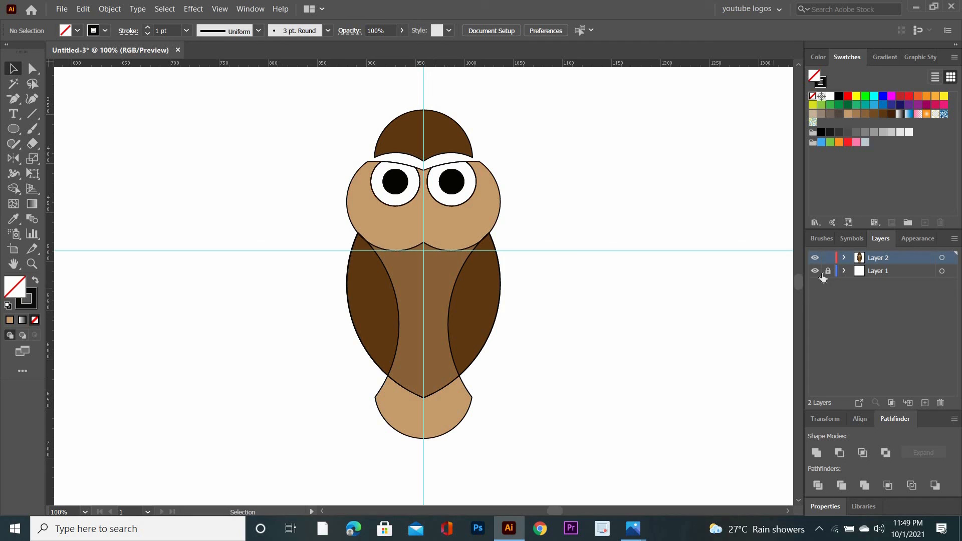
Unlock Layer 1 and delete its horizontal and vertical guides.
left_click(823, 273)
left_click_drag(594, 224, 647, 287)
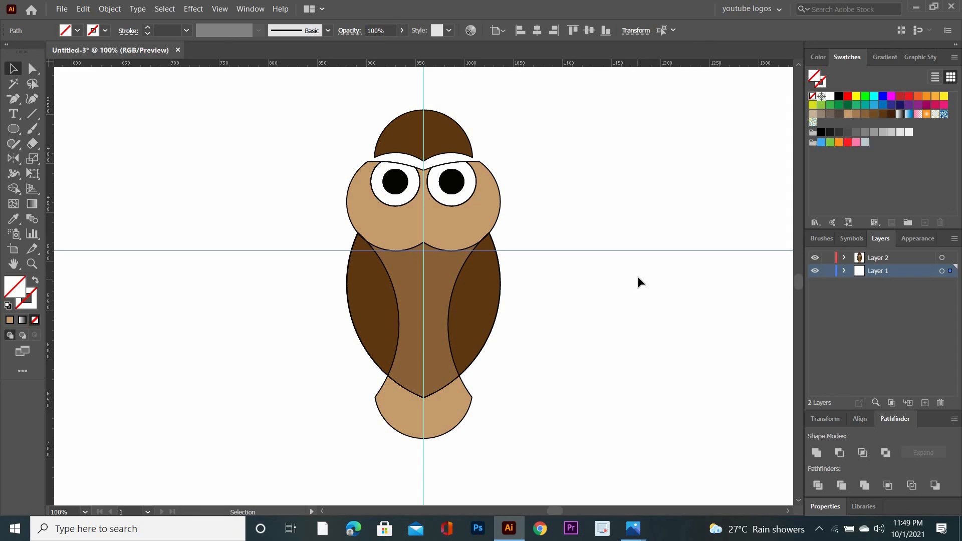
left_click(396, 89)
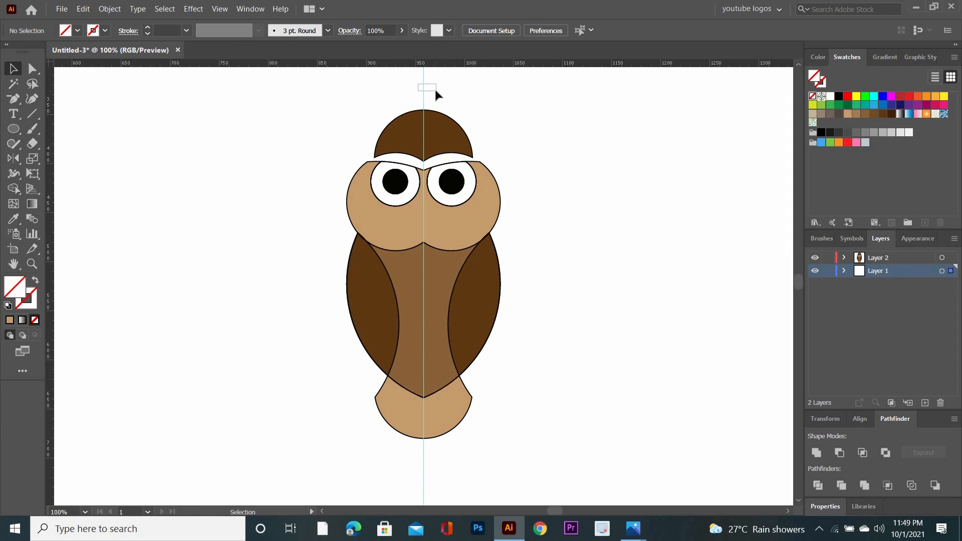
left_click_drag(435, 90, 435, 90)
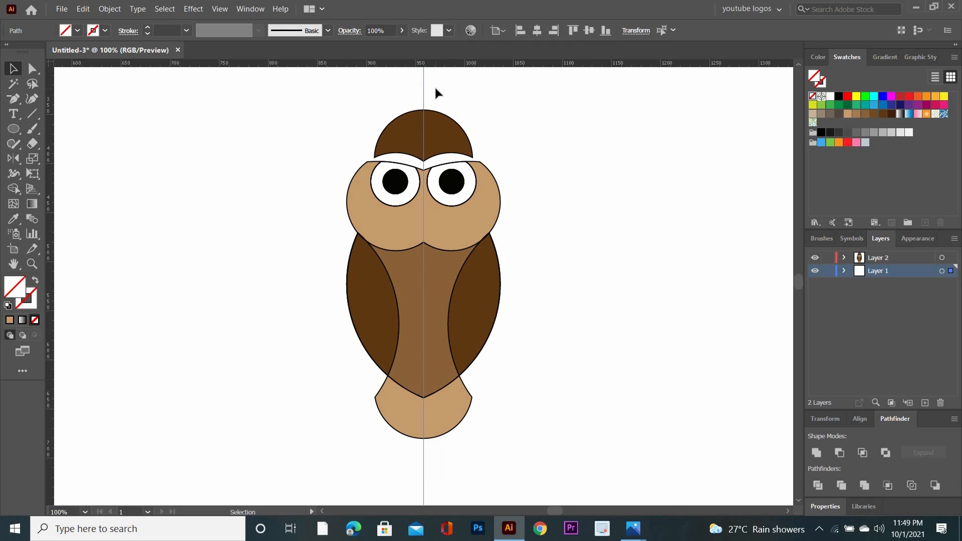
key("Delete")
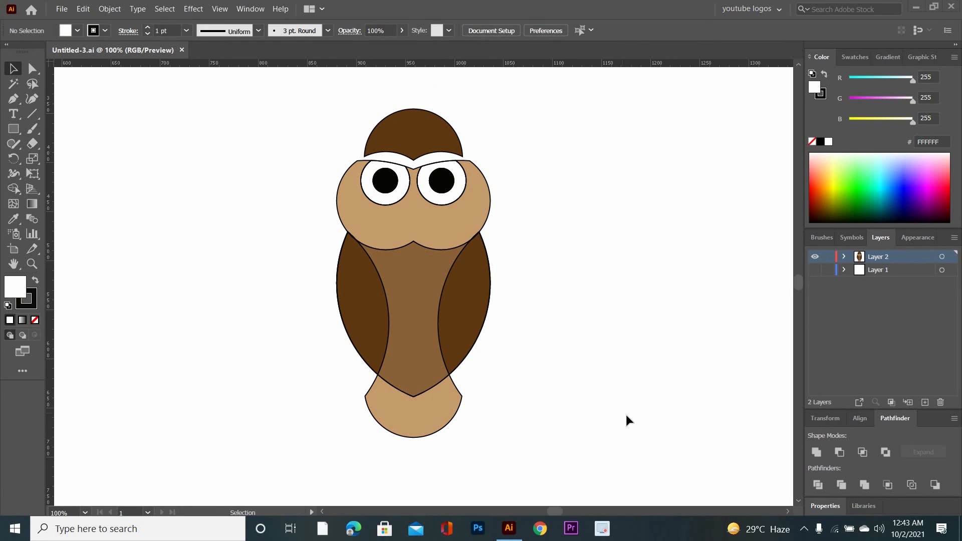
Select all the bird artwork, remove its stroke so only the fills remain, and deselect it.
left_click(14, 69)
left_click_drag(295, 117, 527, 442)
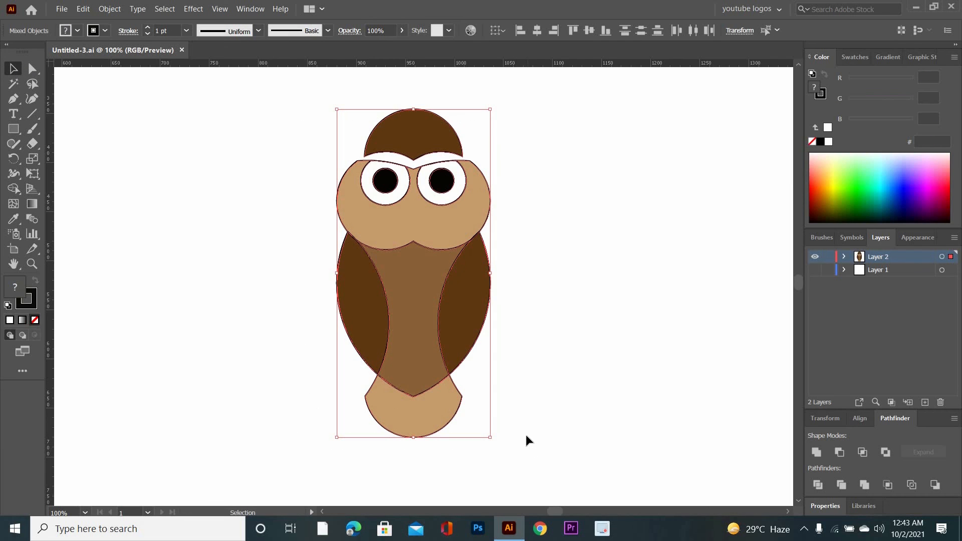
left_click(24, 311)
key("slash")
left_click(217, 342)
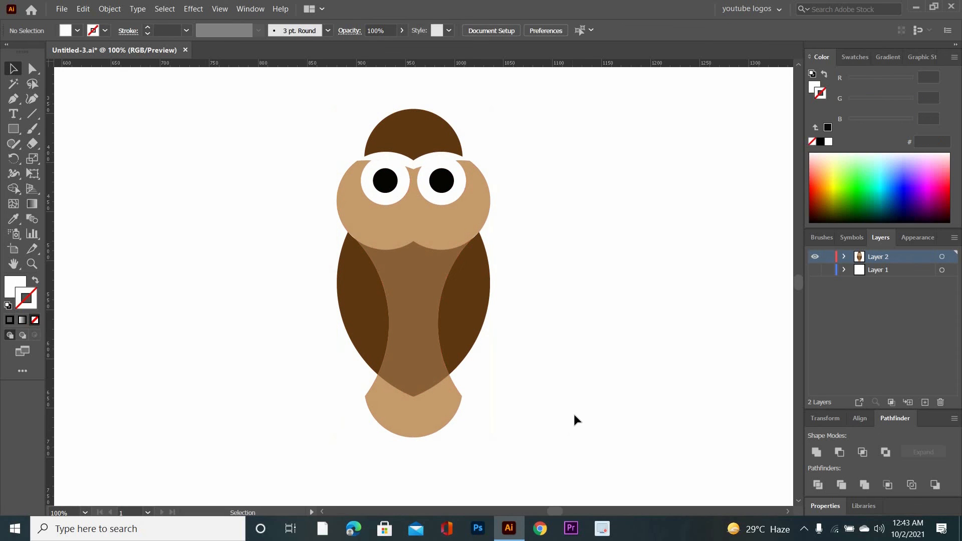